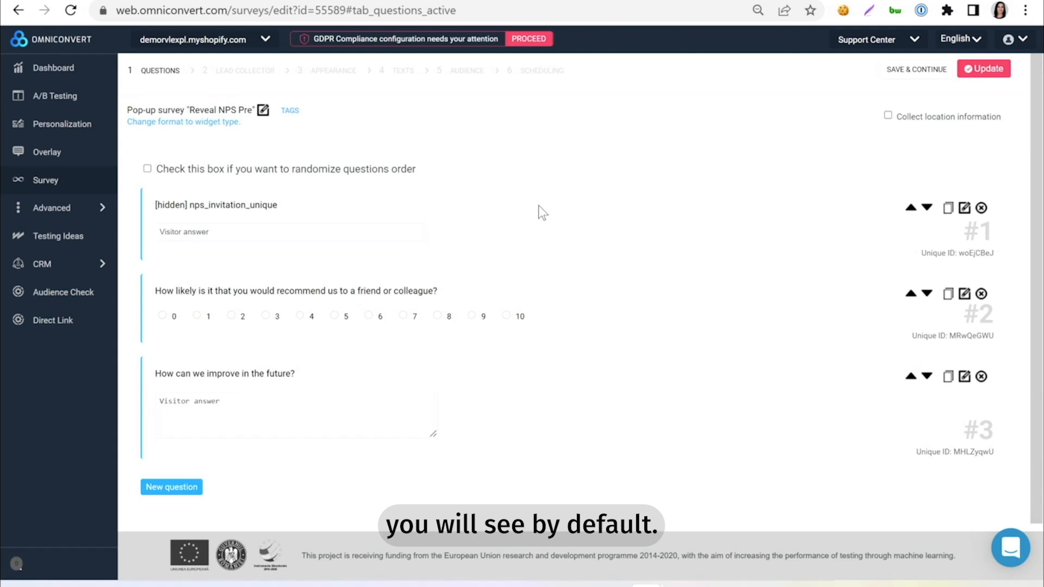
Step: Add a new question titled "We're sorry your experience wasn't the best. How can we do better inn the future?" with a large text answer
scroll(620, 193, "down", 1)
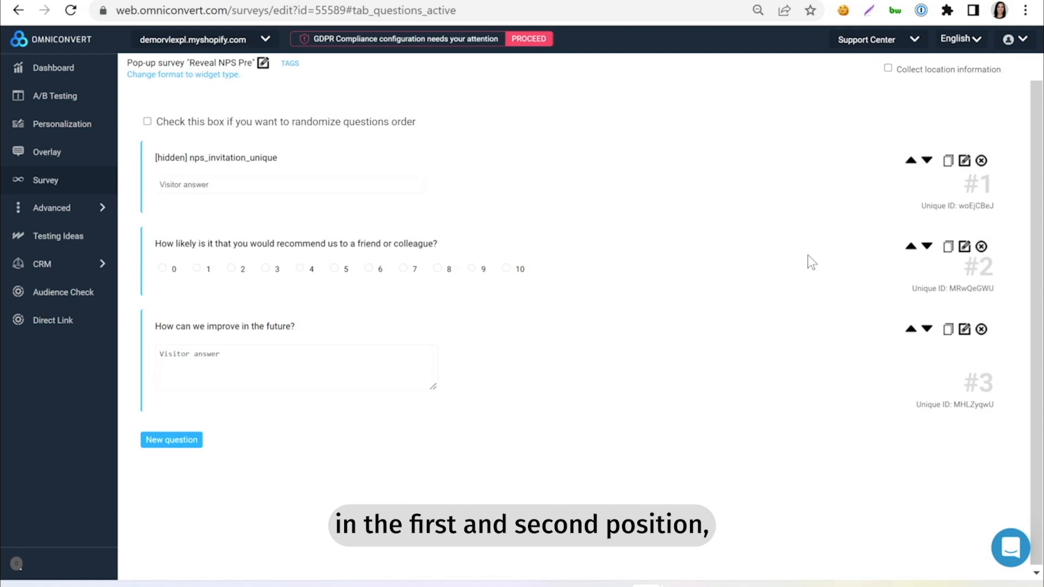
scroll(454, 294, "down", 1)
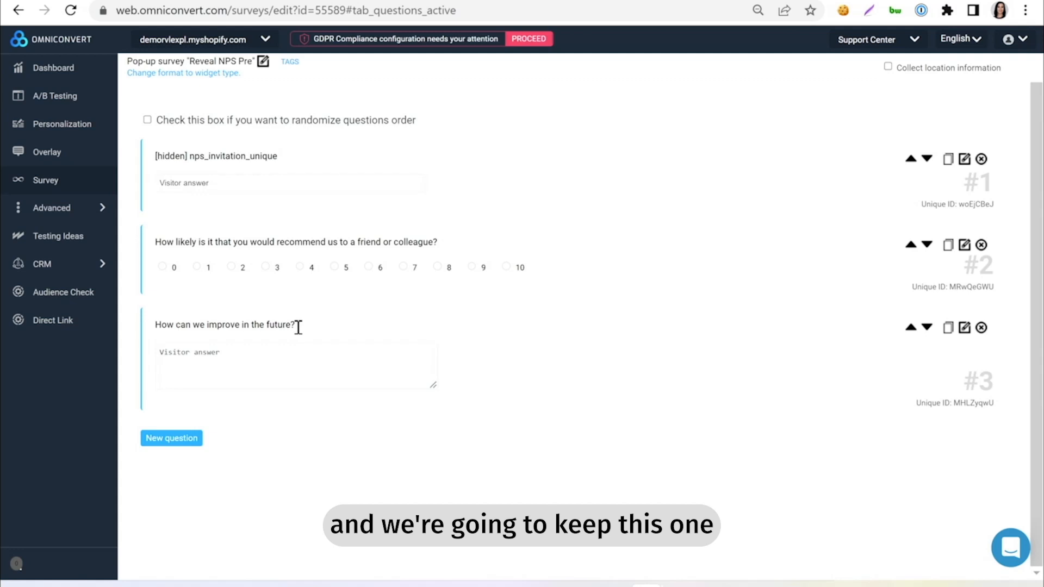
left_click(185, 442)
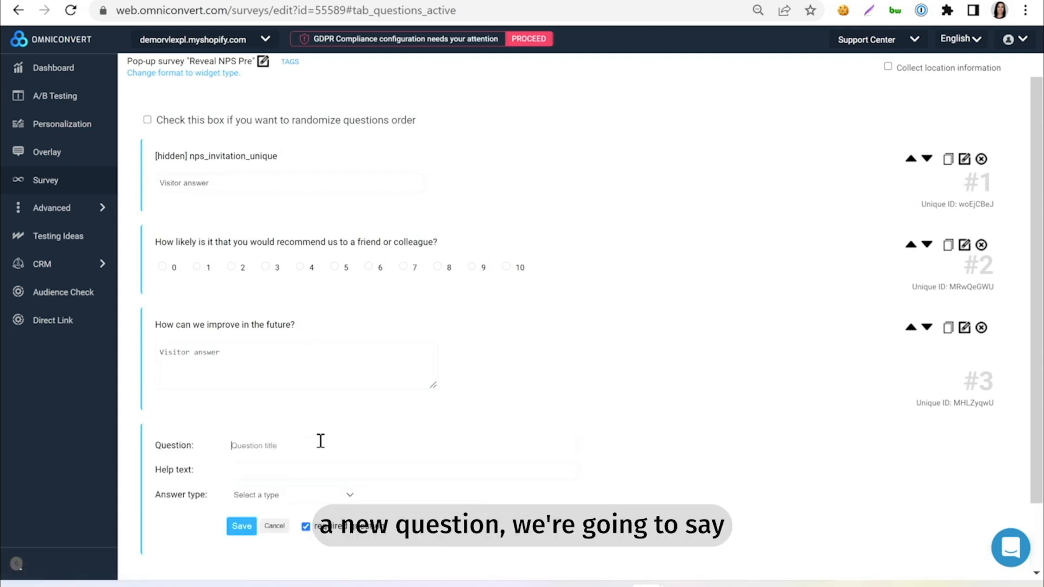
type("We're")
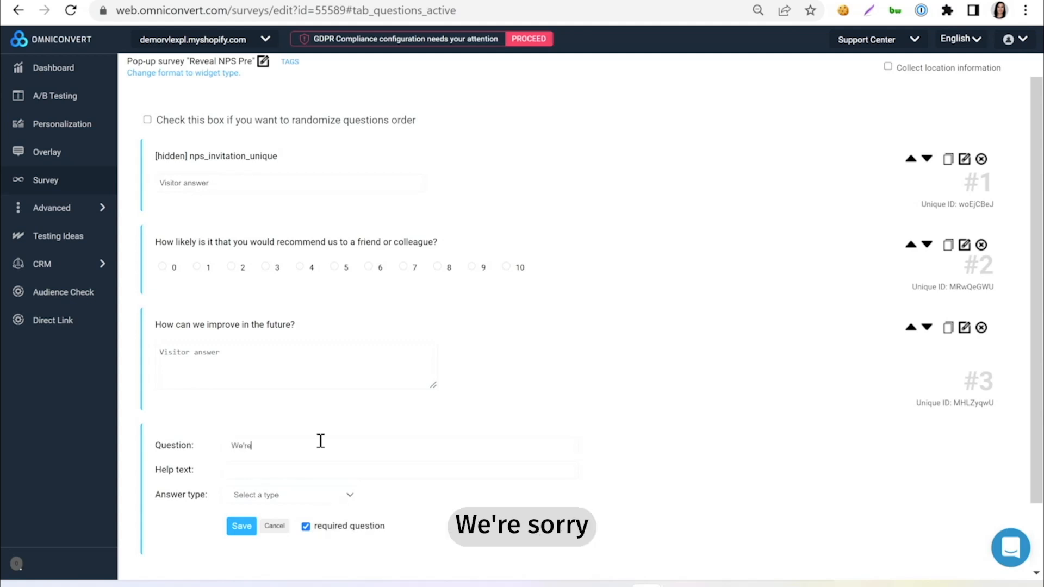
type(" sorry your")
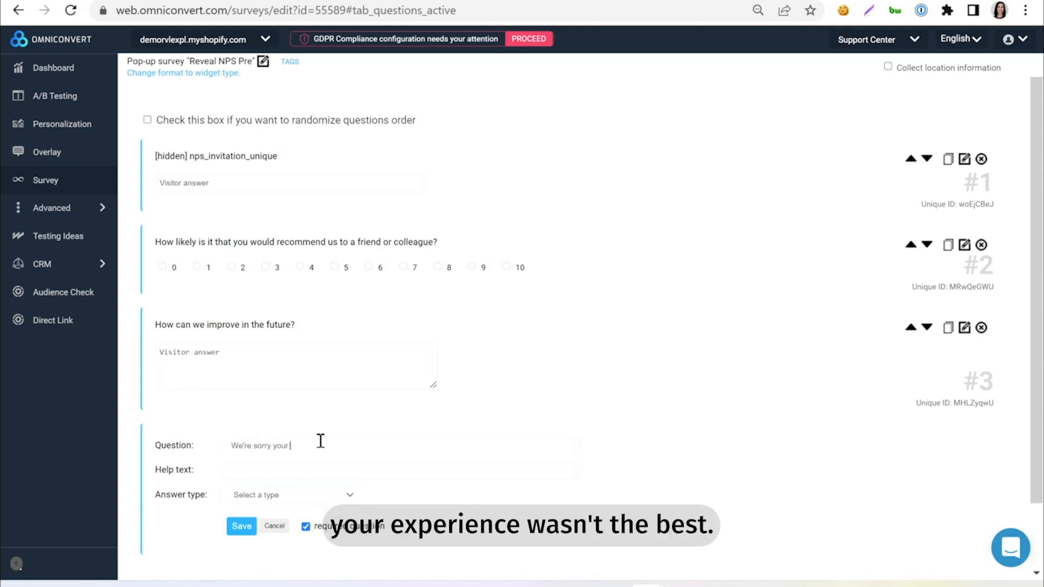
type(" experience wasn't the best. How c")
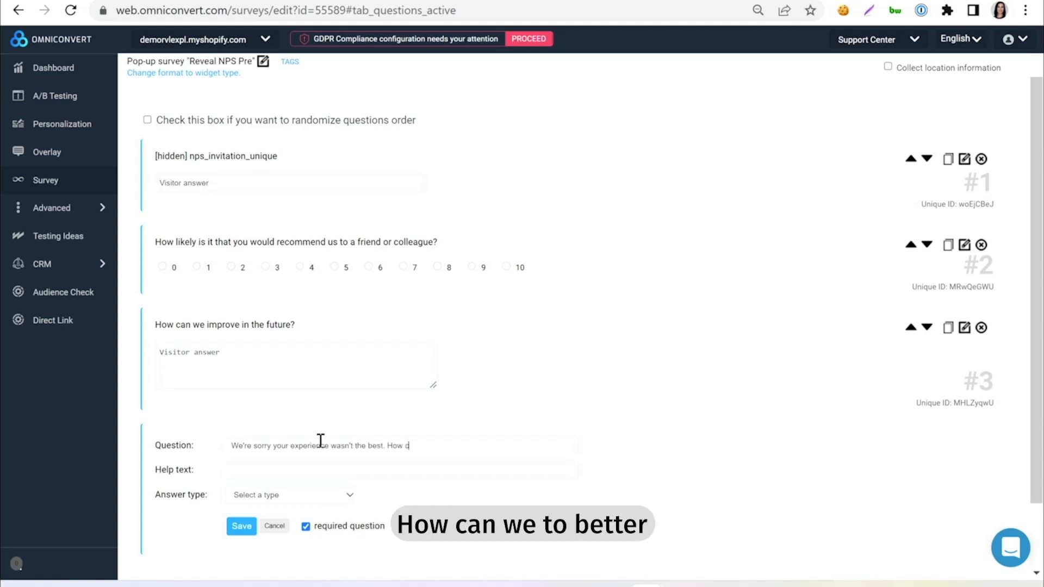
type("an we do better inn the future?")
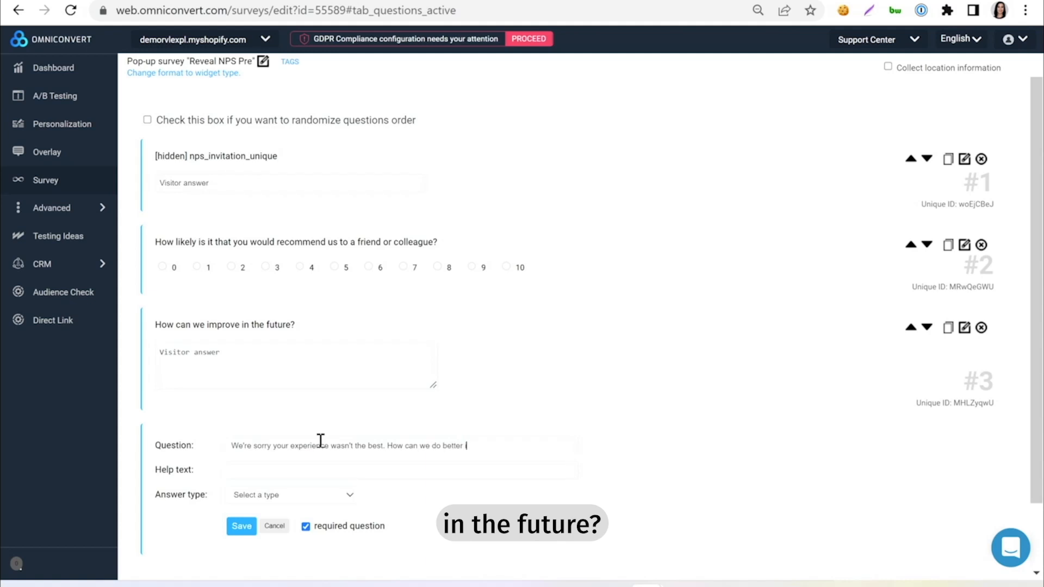
left_click(331, 495)
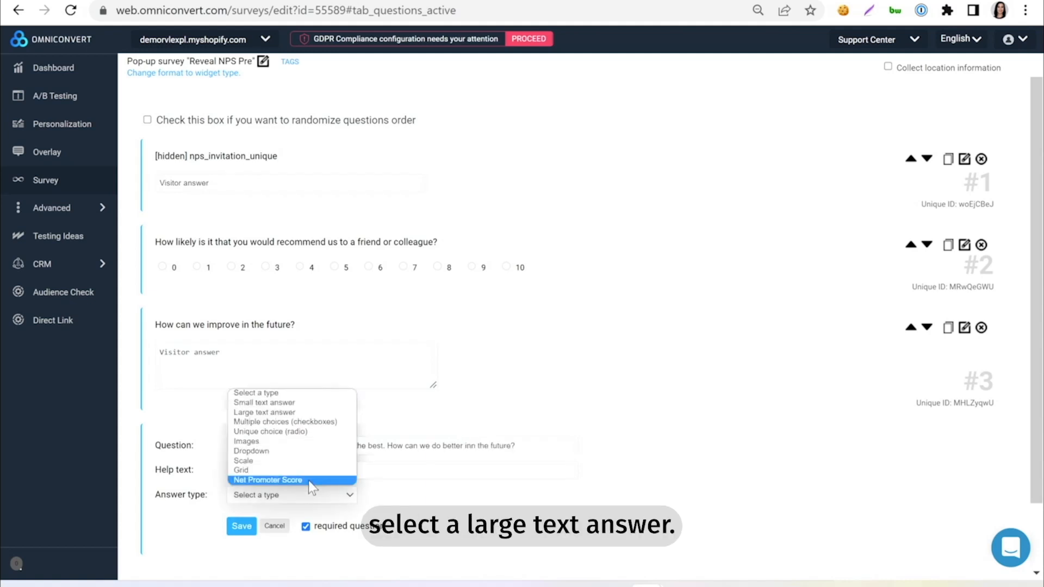
left_click(283, 413)
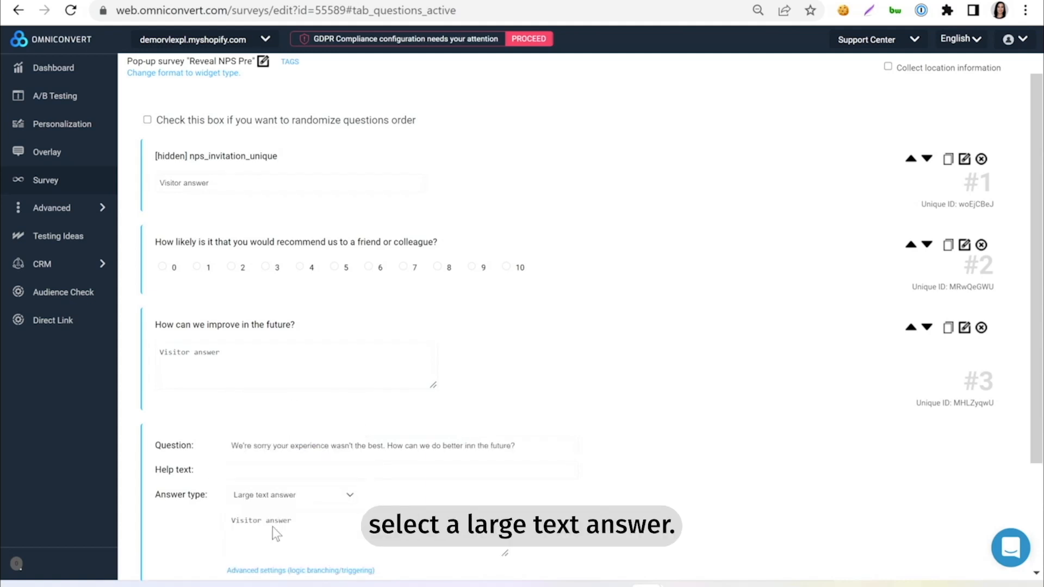
Step: Set the "We're sorry" question's advanced logic to go to the end screen after it is answered, and save the question
scroll(272, 526, "down", 2)
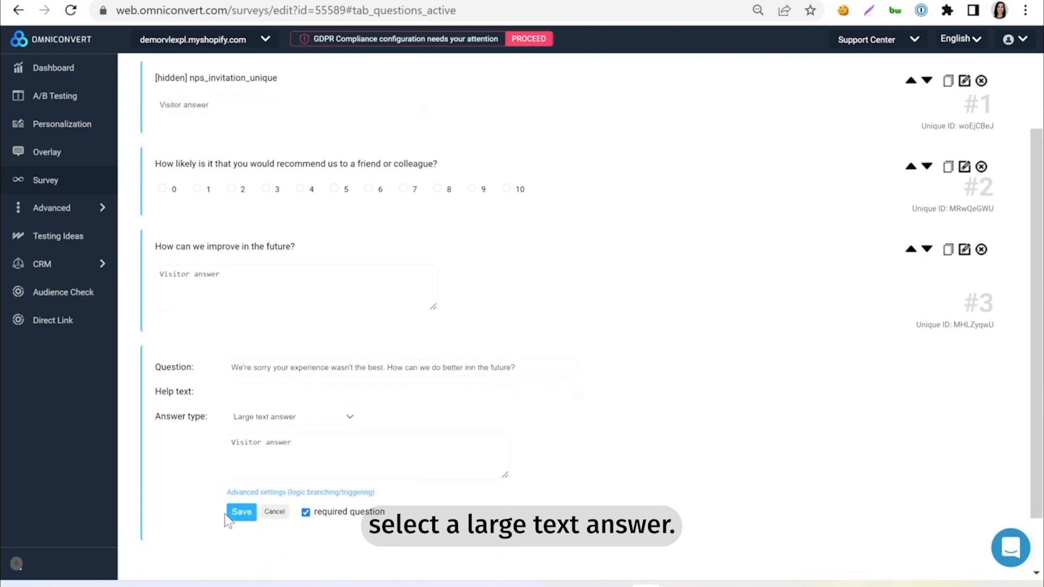
left_click(282, 493)
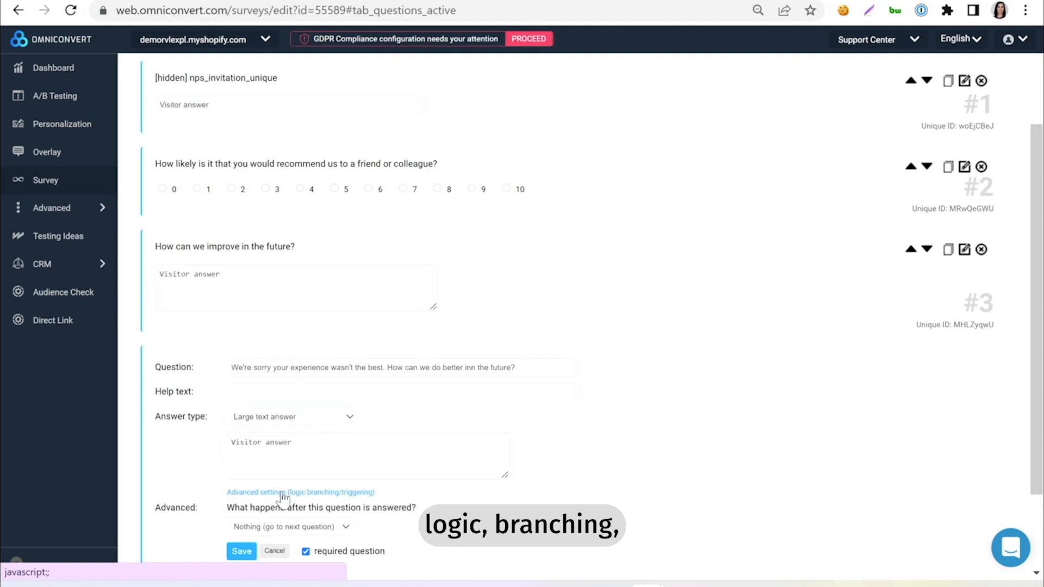
scroll(375, 463, "down", 1)
left_click(344, 464)
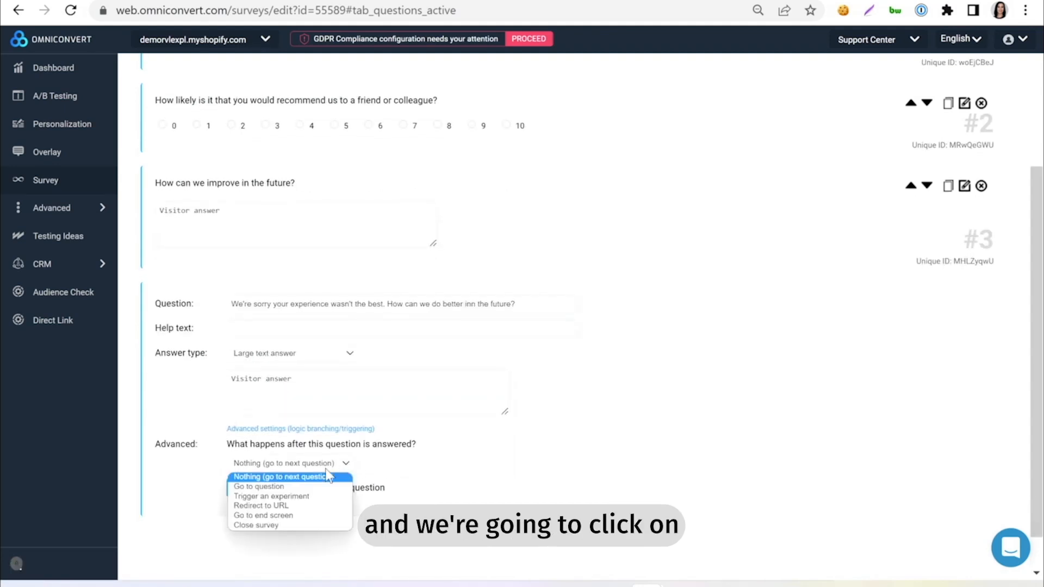
left_click(285, 516)
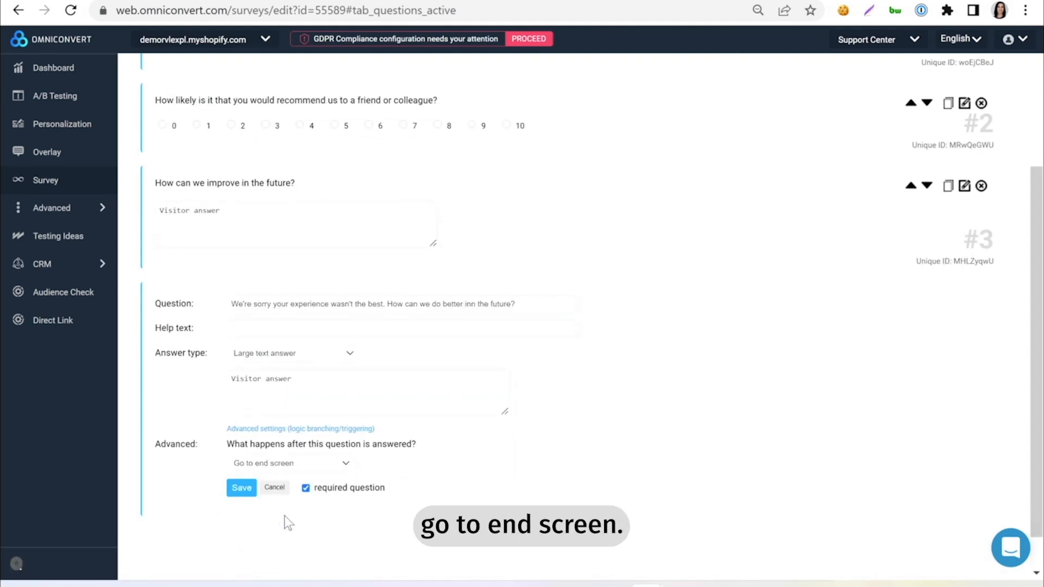
left_click(242, 490)
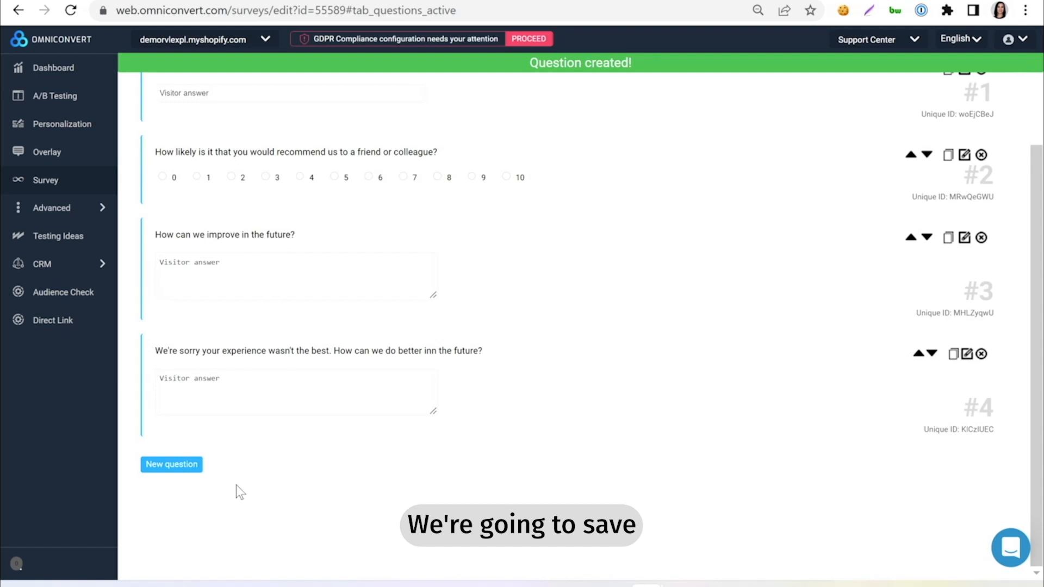
Step: Add another question titled "We're happy you had an amazing experience. What did you like best?" with a large text answer
left_click(192, 472)
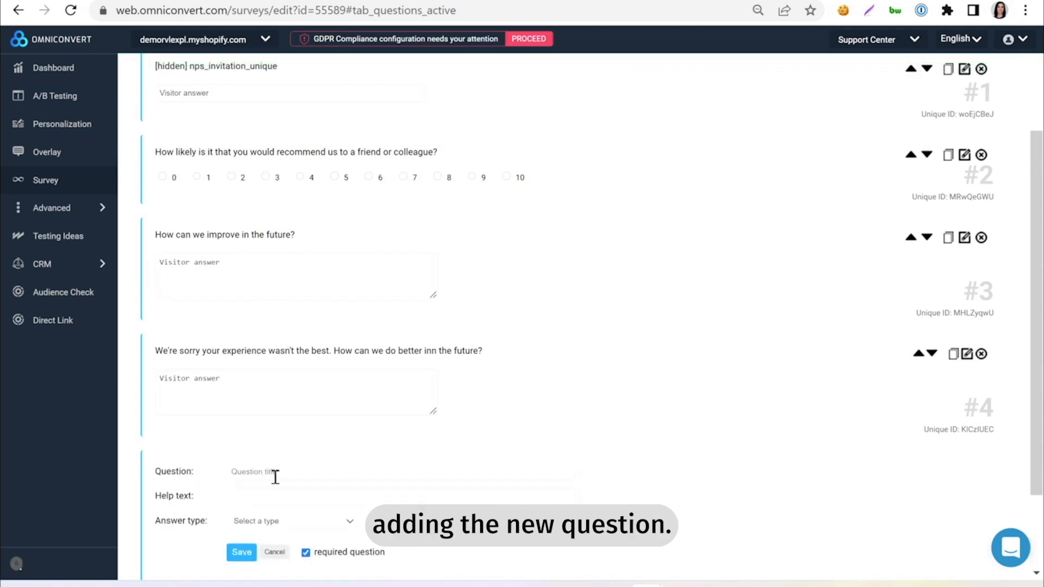
type("We're happy you")
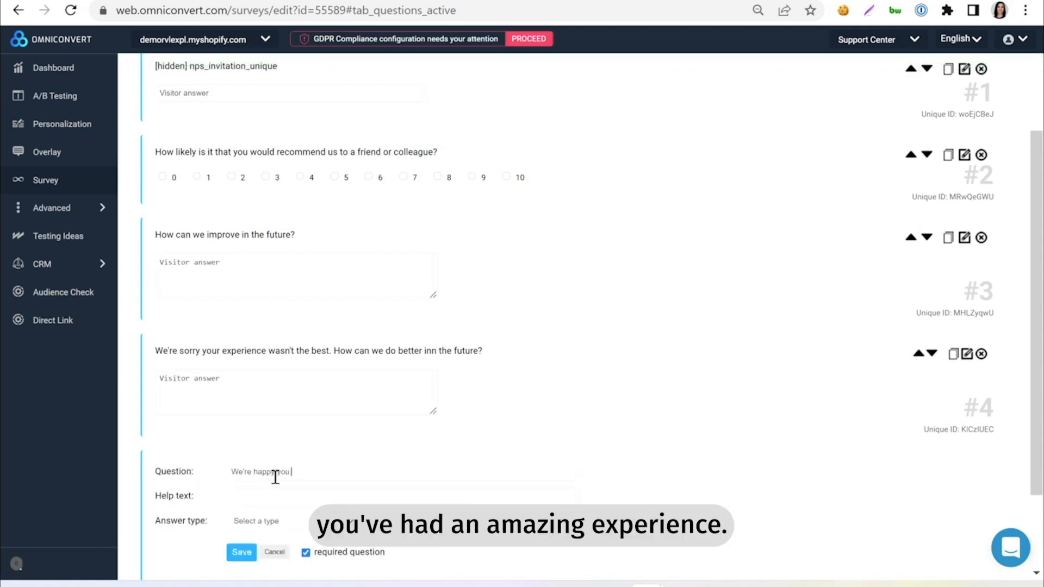
type(" had an amazing experience. What did ")
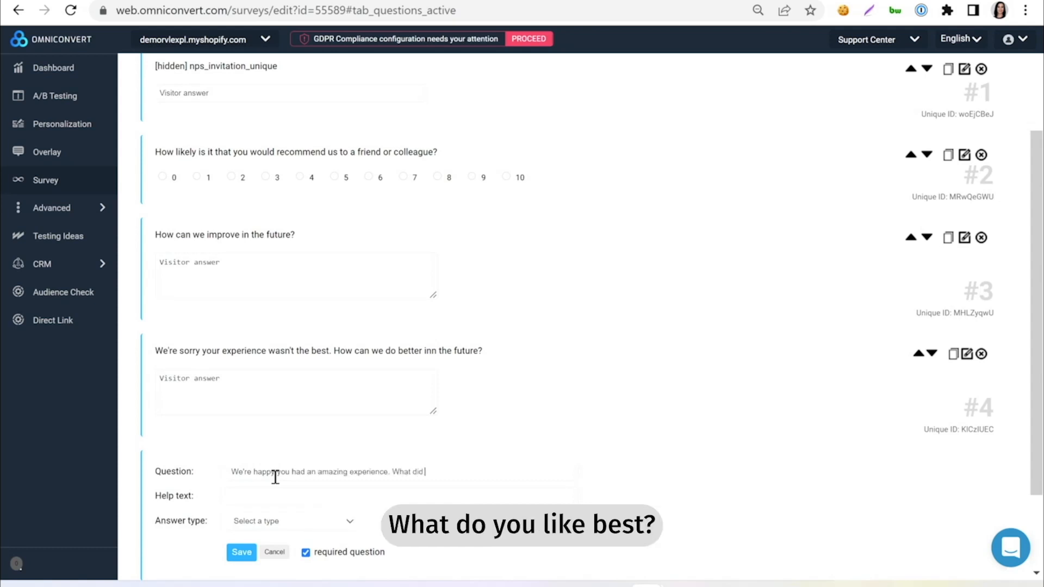
type("you like best?")
left_click(259, 521)
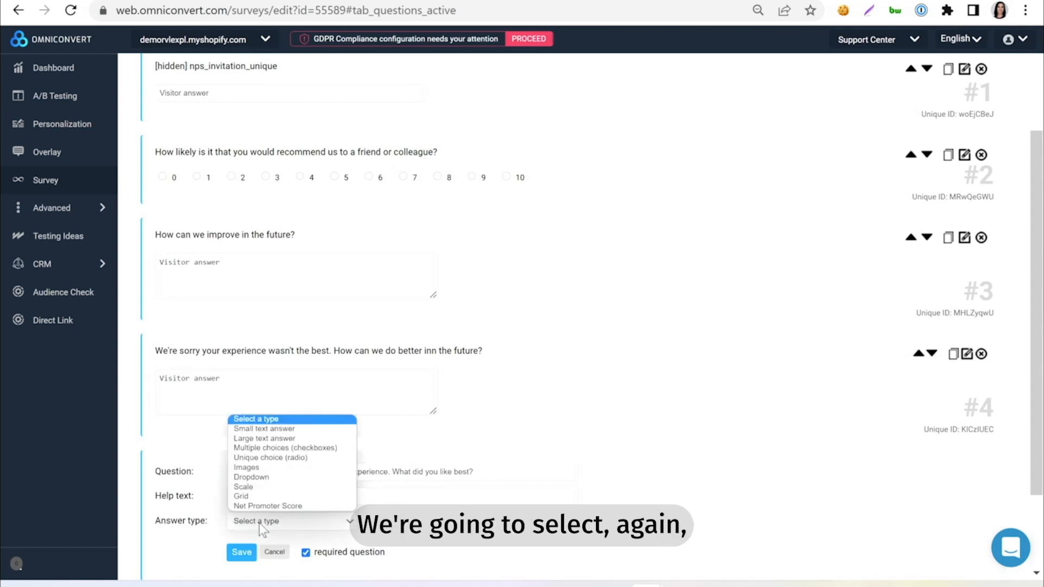
left_click(268, 438)
Step: Set the "We're happy" question's advanced logic to go to the end screen after it is answered, and save the question
scroll(257, 507, "down", 3)
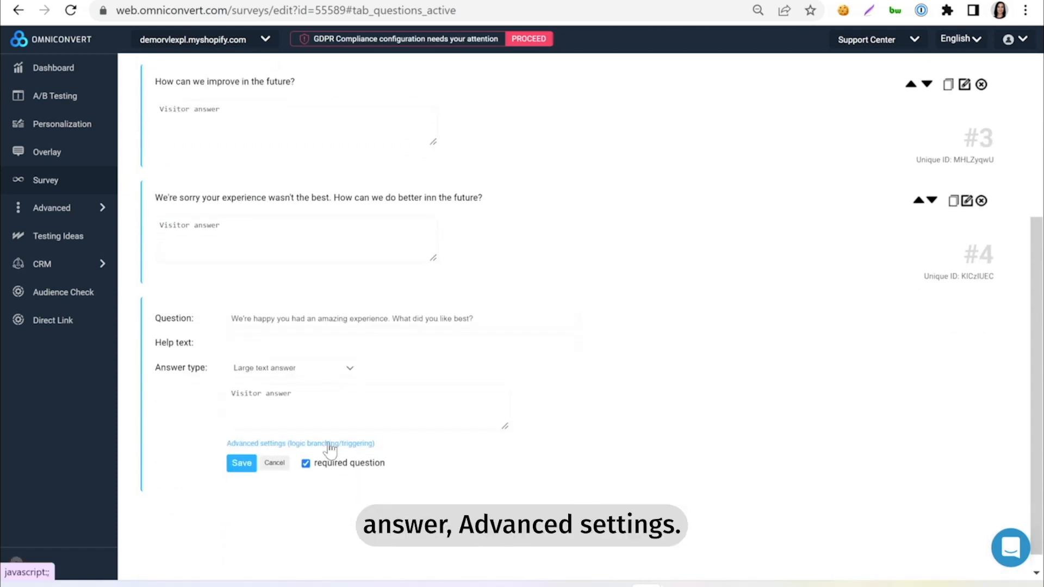
left_click(326, 443)
left_click(282, 480)
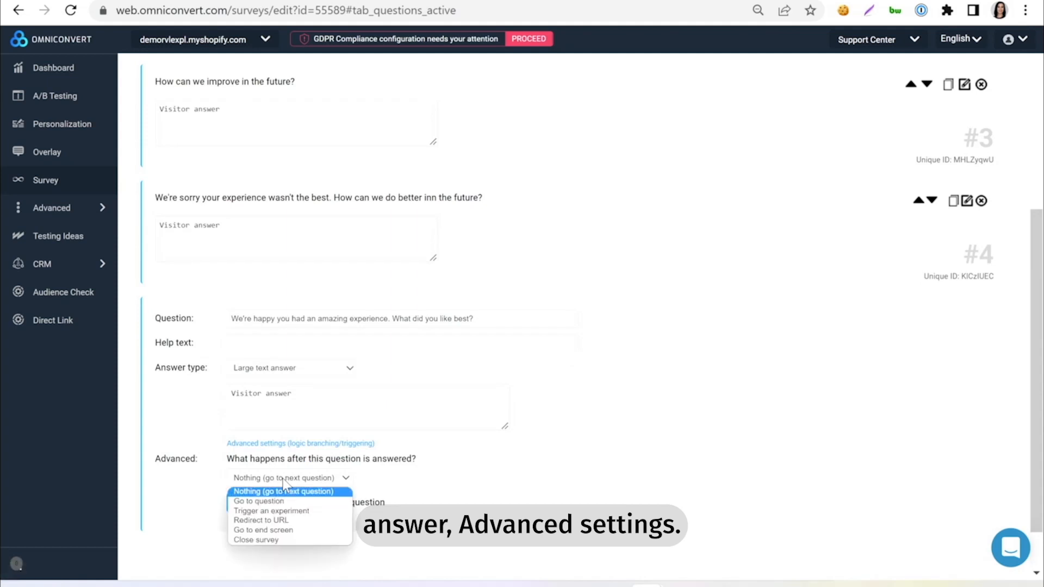
left_click(263, 527)
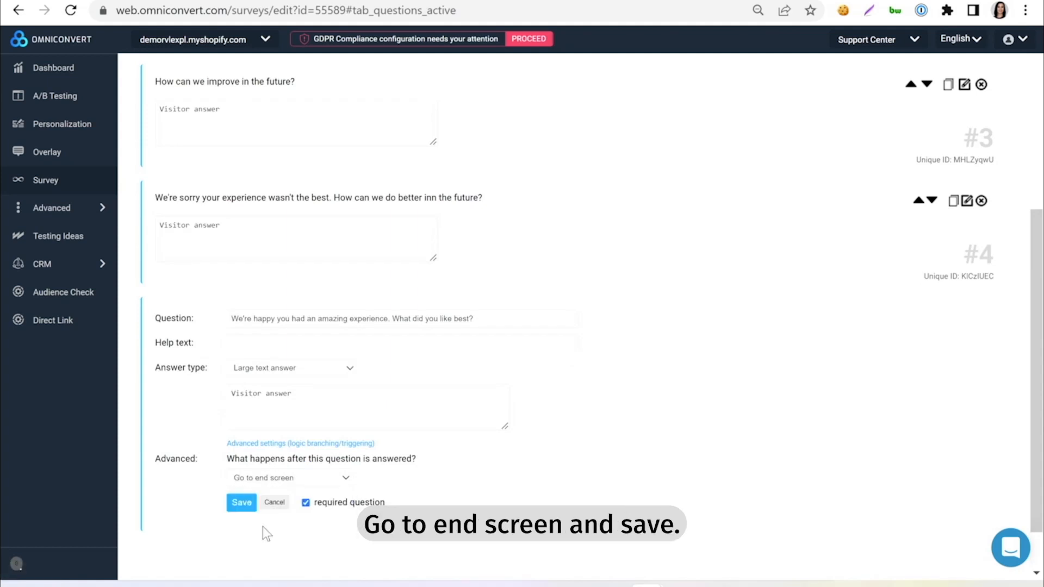
left_click(241, 500)
Step: Edit the Net Promoter Score question so that each score from 0 to 6 goes to the "We're sorry your experience wasn't the best" question
scroll(674, 179, "up", 3)
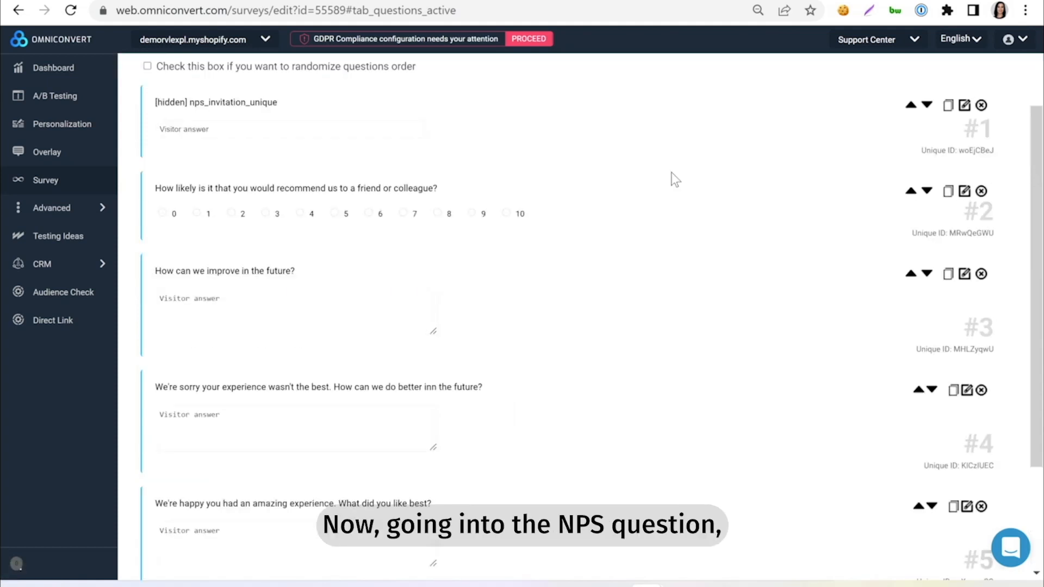
left_click(964, 191)
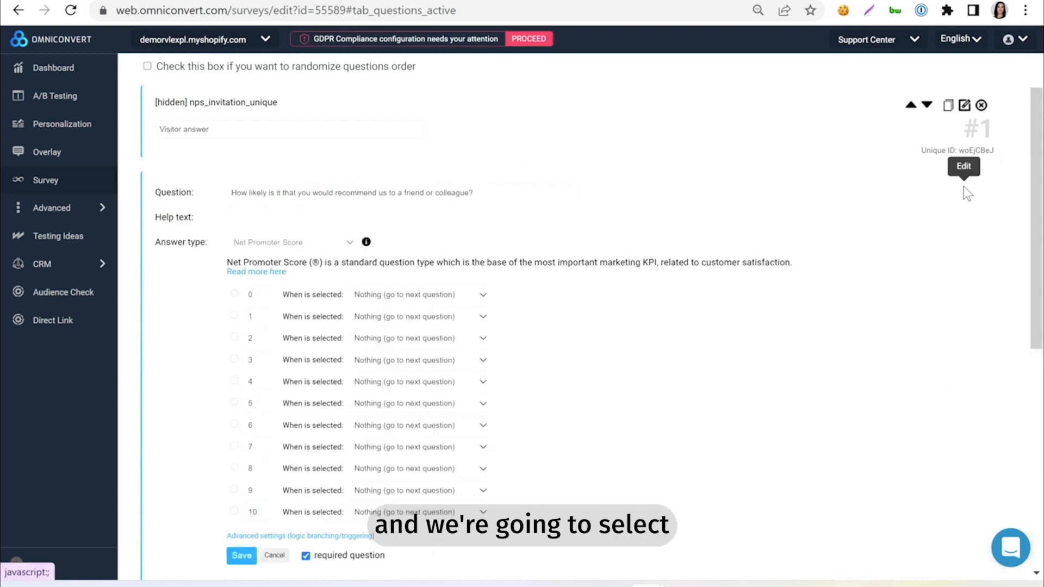
scroll(642, 351, "down", 1)
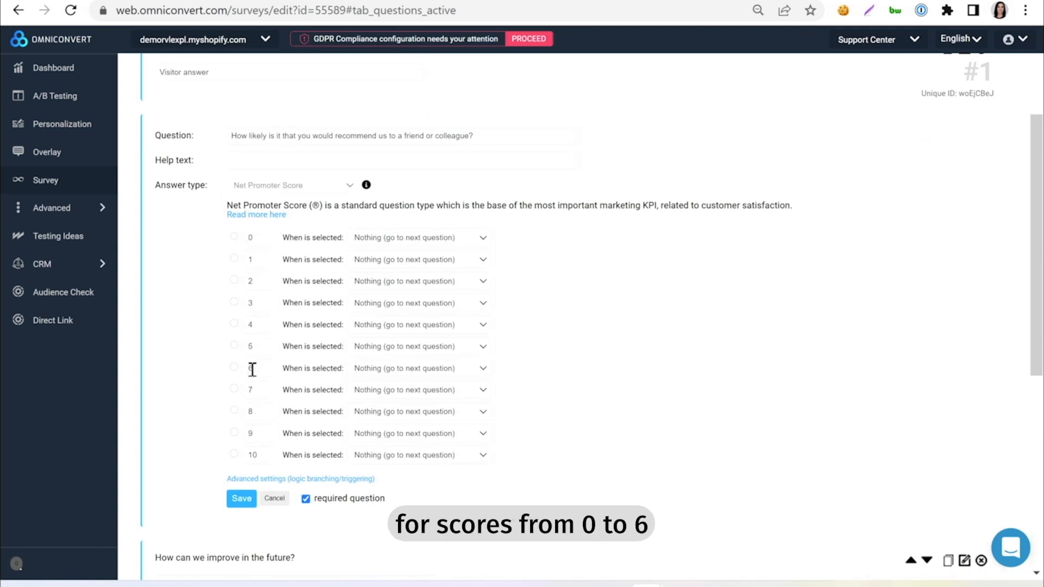
left_click(484, 238)
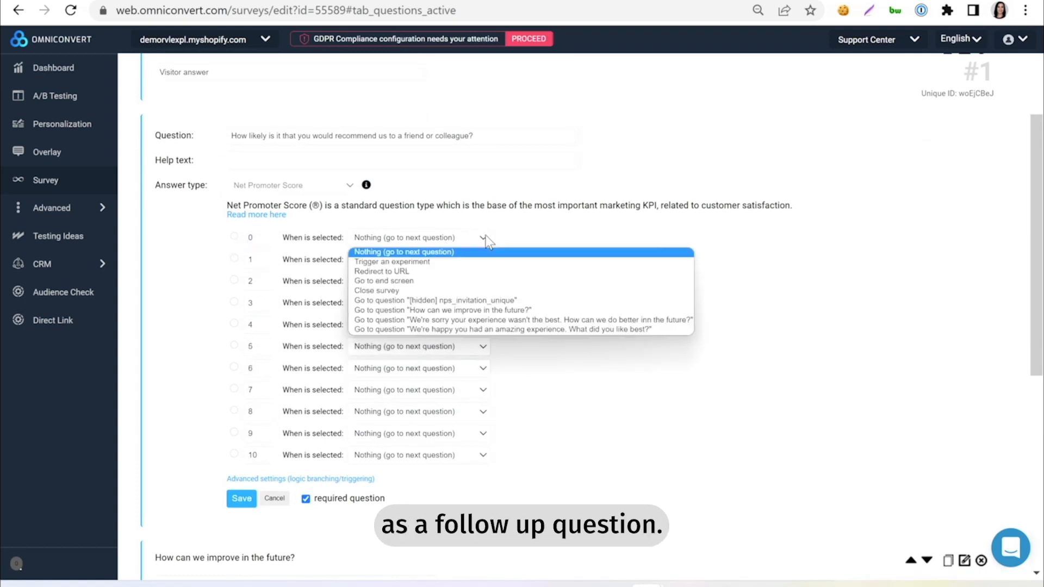
left_click(522, 320)
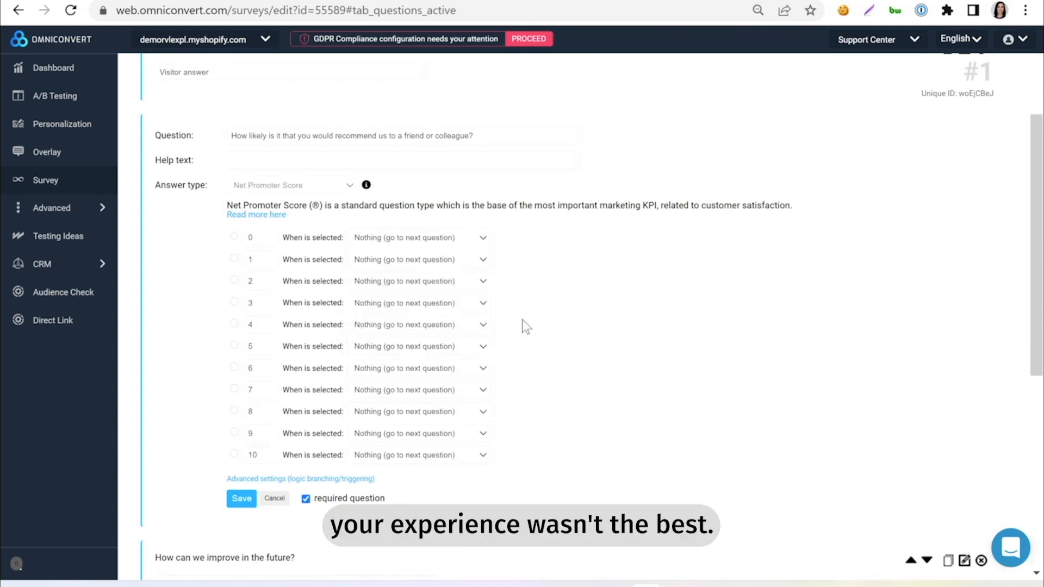
left_click(476, 261)
left_click(512, 342)
left_click(483, 281)
left_click(516, 363)
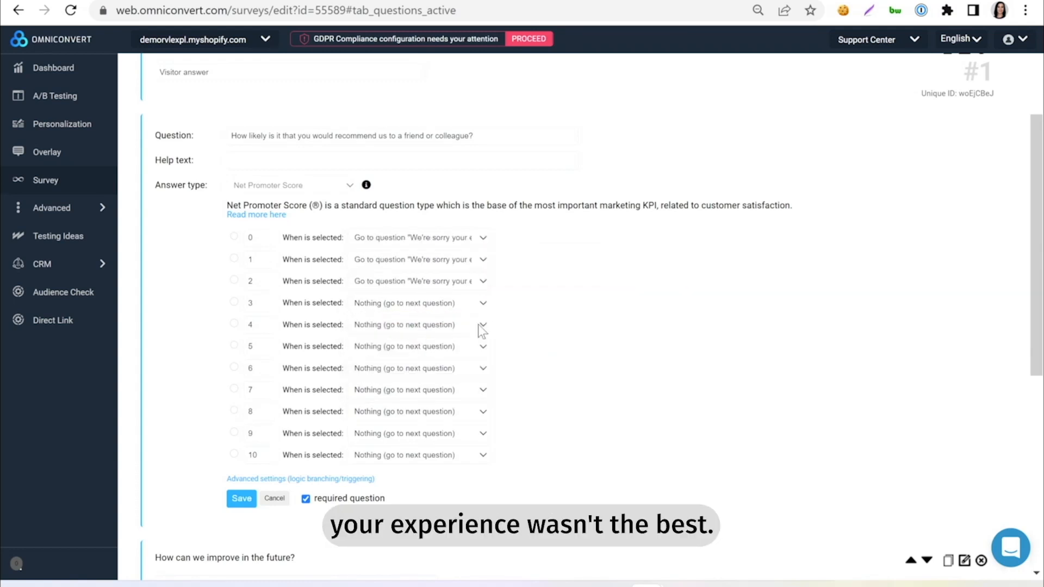
left_click(483, 303)
left_click(517, 384)
left_click(482, 325)
left_click(533, 406)
left_click(483, 347)
left_click(539, 428)
left_click(483, 368)
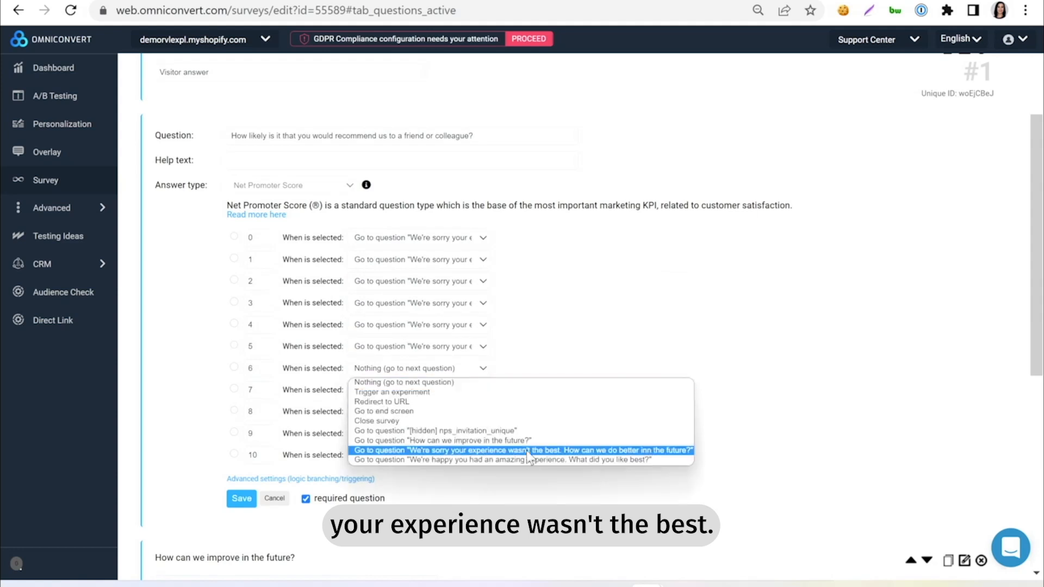
left_click(526, 450)
Step: Make scores 7 and 8 of the Net Promoter Score question go to "How can we improve in the future?"
left_click(480, 392)
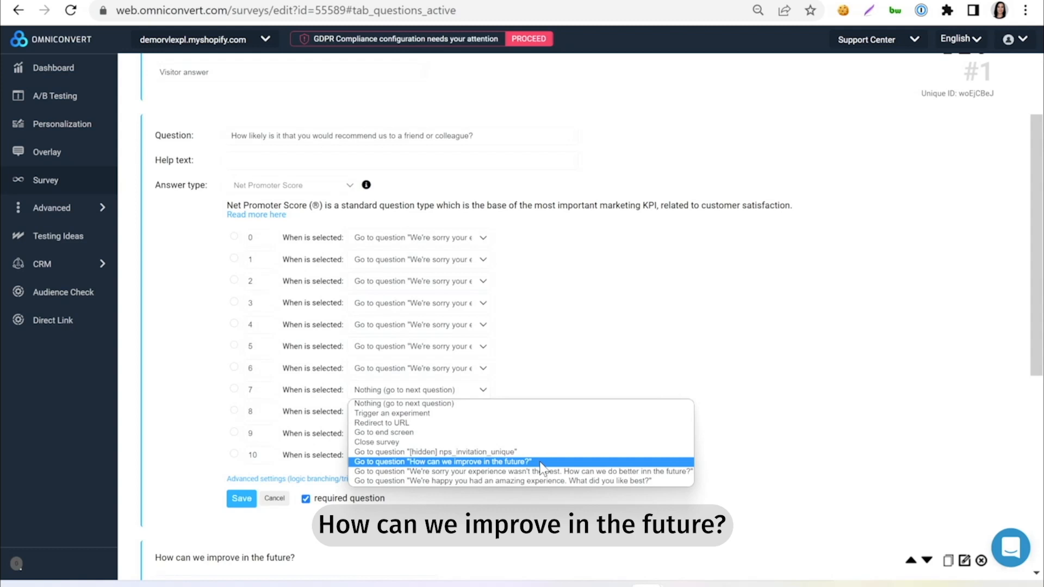
left_click(542, 467)
left_click(475, 409)
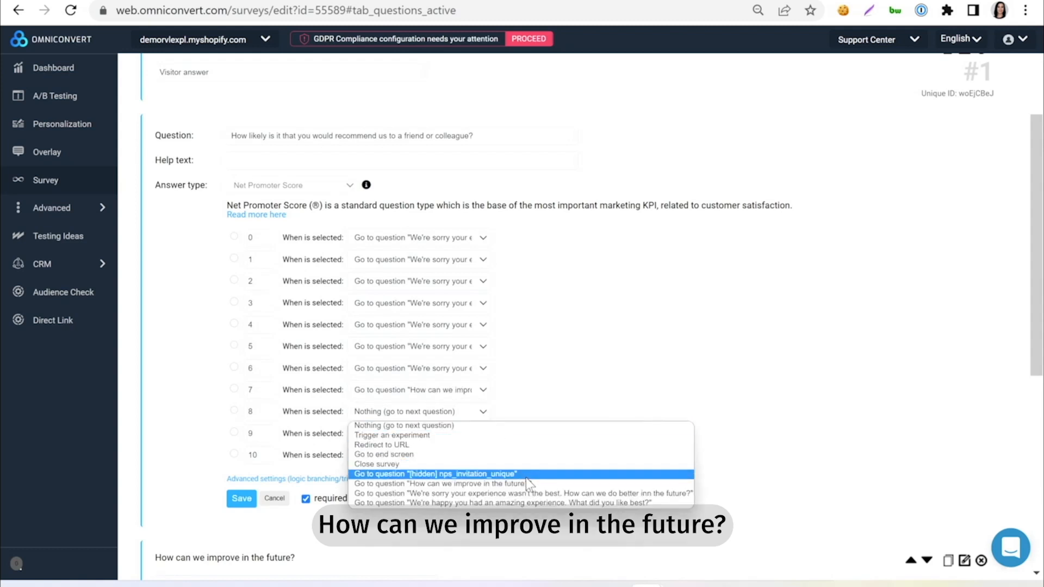
left_click(530, 483)
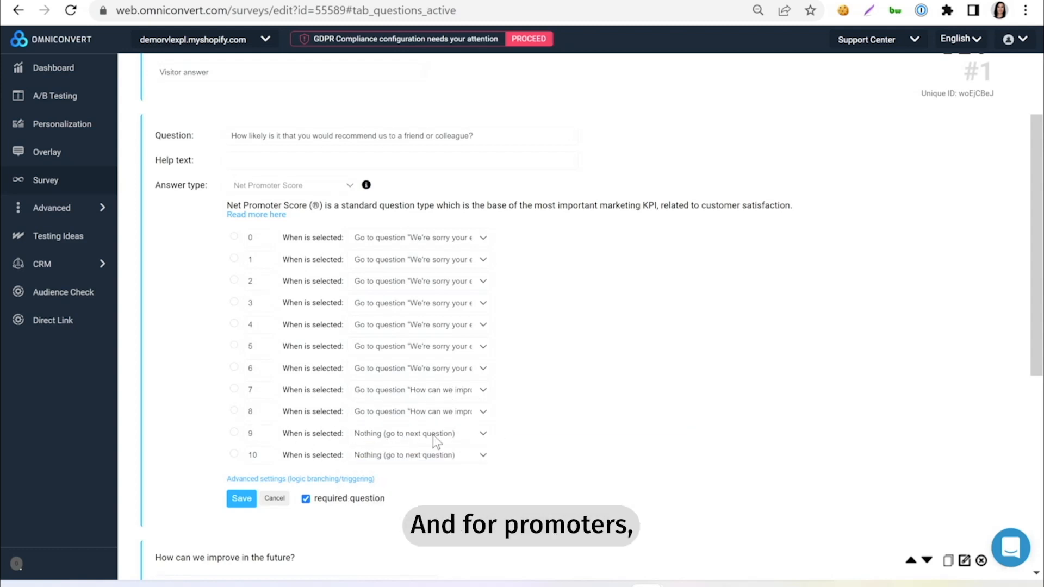
Step: Make scores 9 and 10 go to the "We're happy you had an amazing experience" question, and save the Net Promoter Score question
left_click(487, 430)
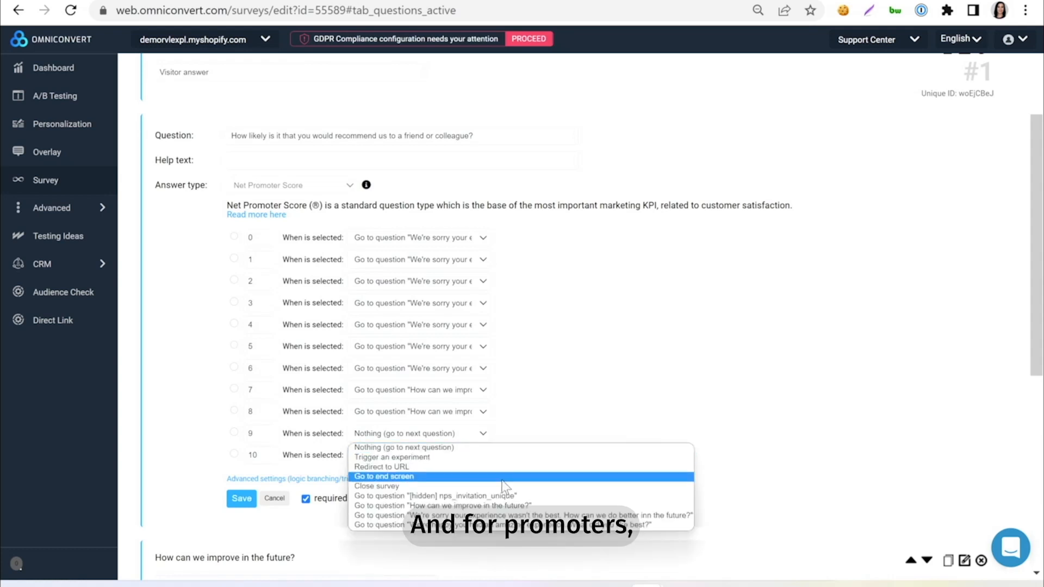
left_click(526, 528)
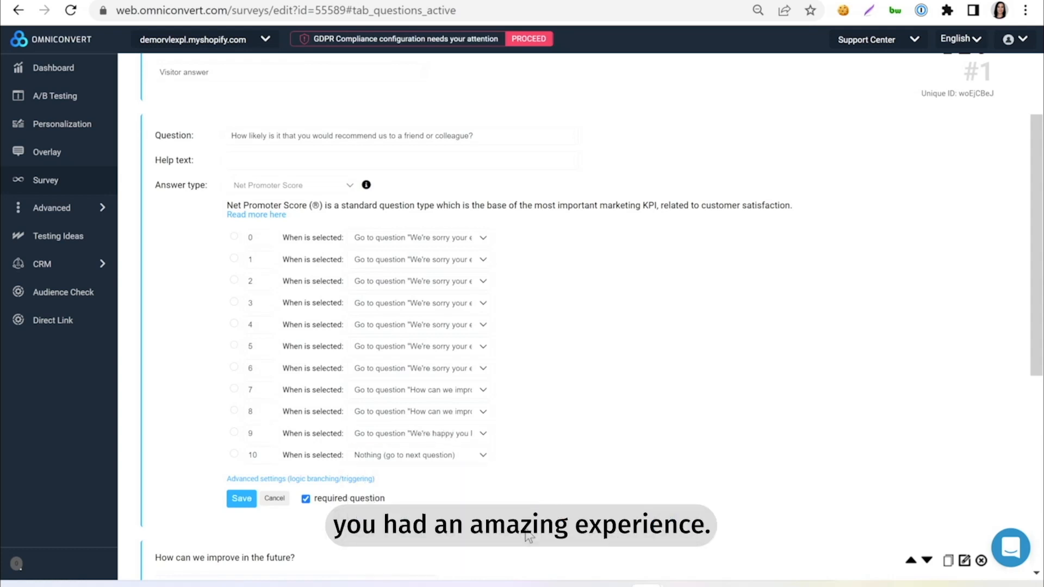
left_click(482, 462)
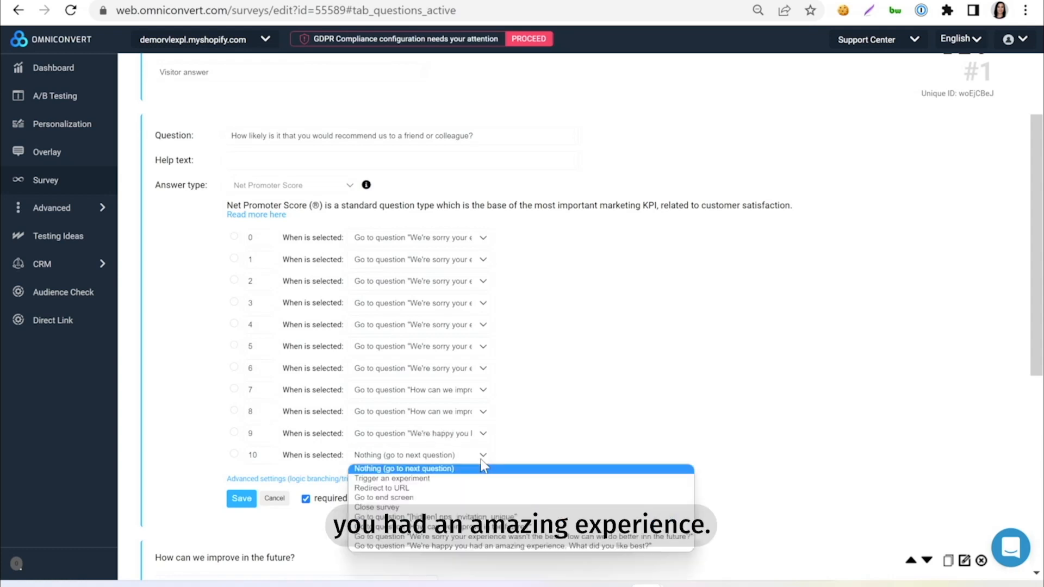
left_click(527, 544)
left_click(240, 499)
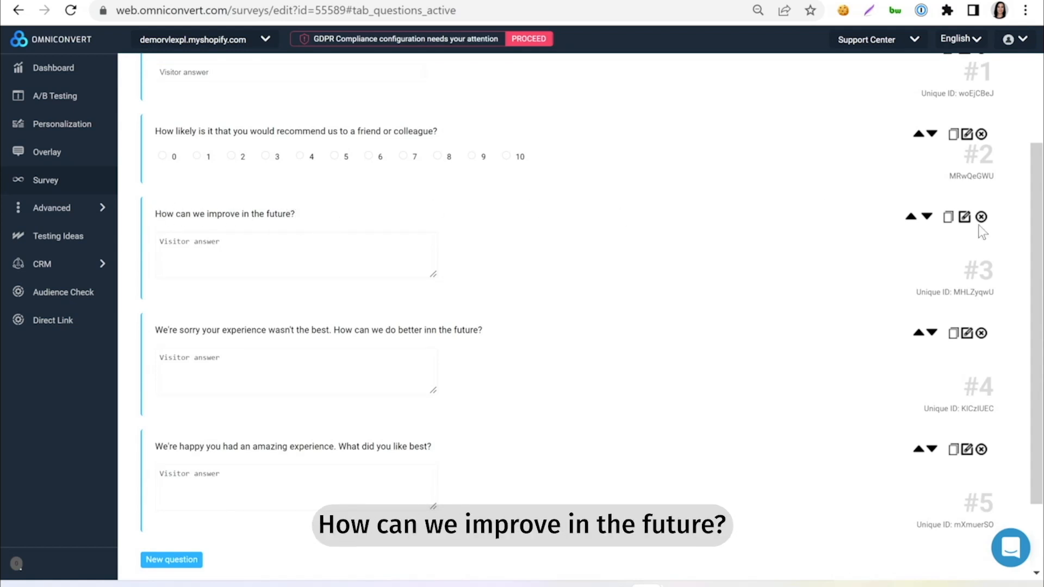
Step: Set the "How can we improve in the future?" question to go to the end screen after it is answered, and save it
left_click(964, 217)
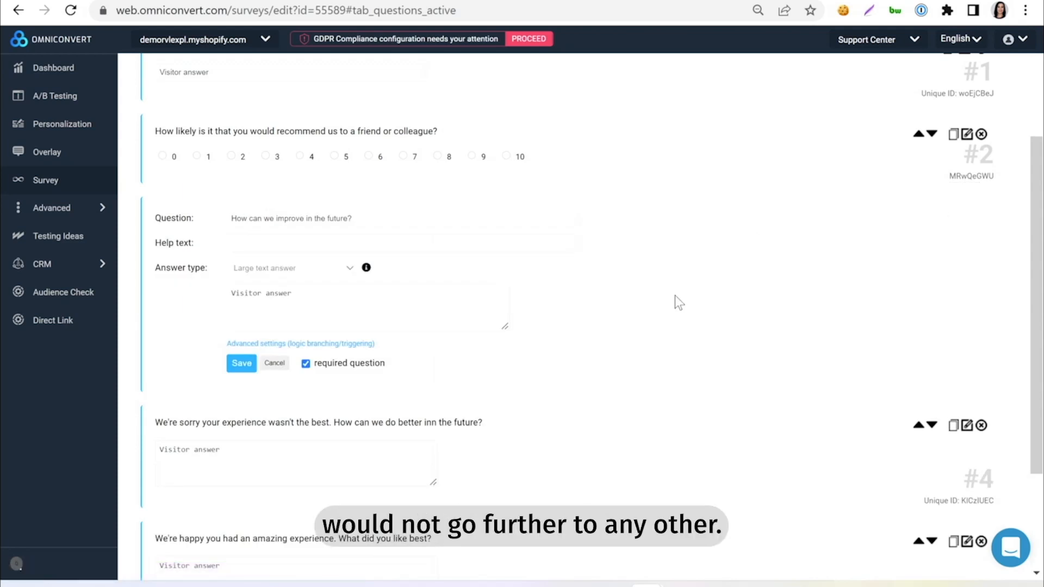
left_click(284, 345)
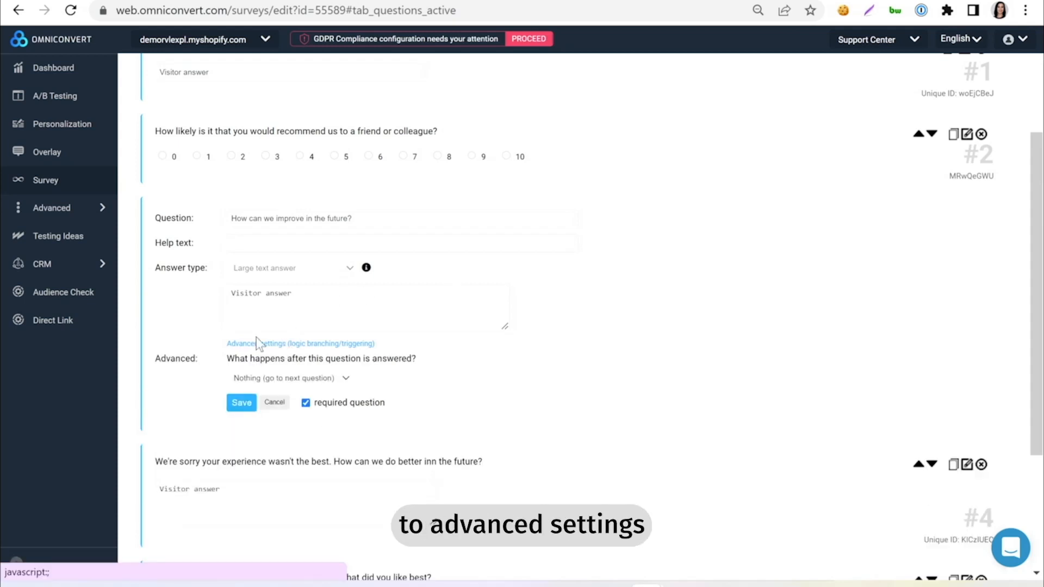
left_click(269, 375)
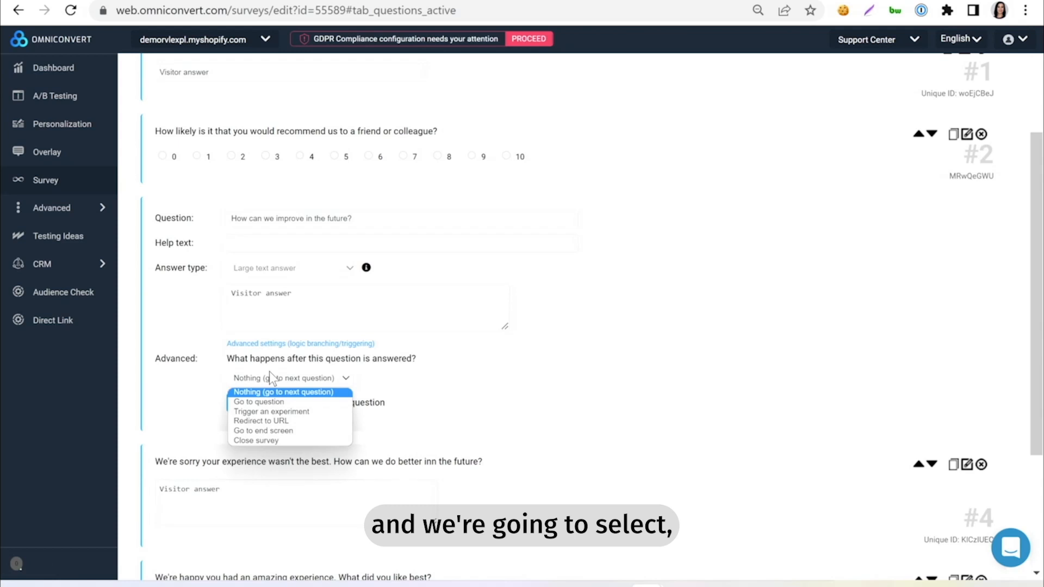
left_click(280, 434)
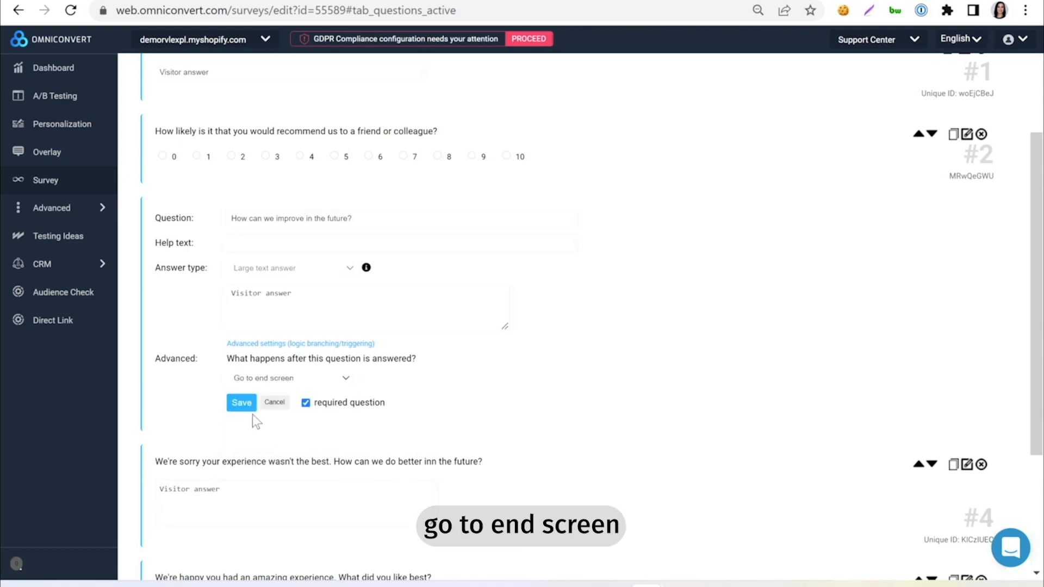
left_click(240, 404)
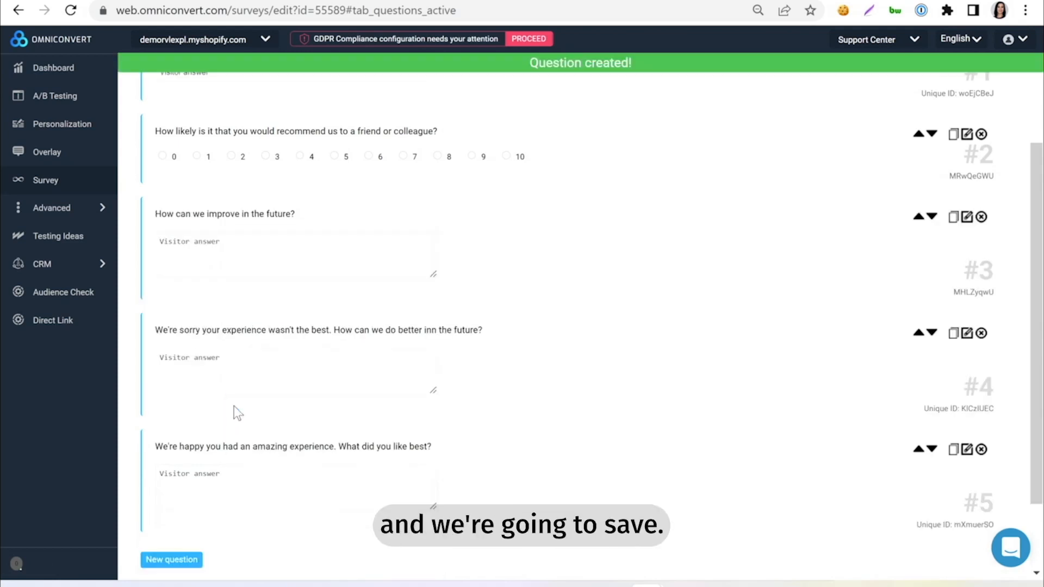
Step: Open a blank new question and examine the available answer types, including Net Promoter Score
scroll(588, 204, "down", 5)
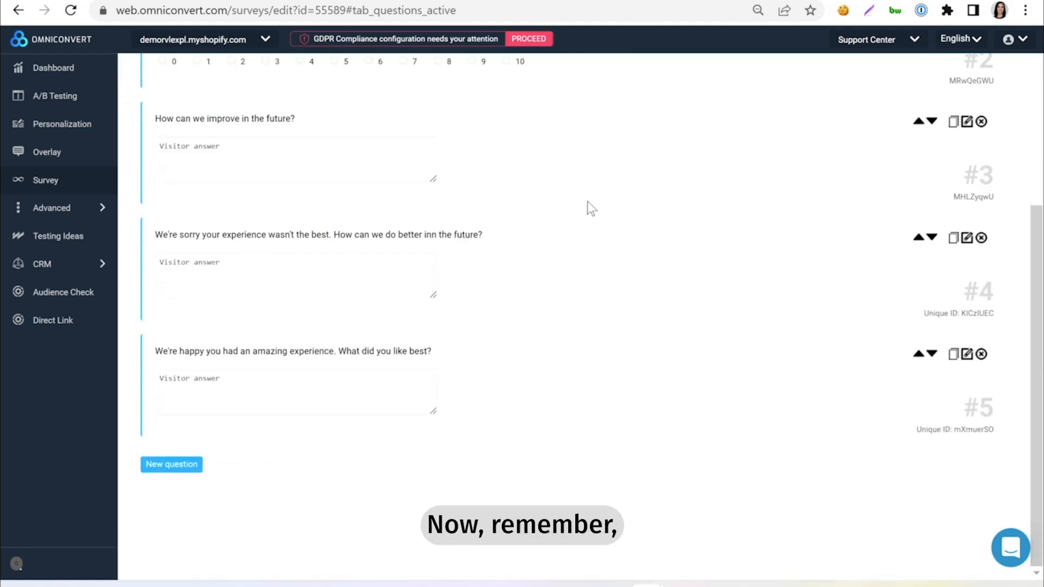
left_click(175, 467)
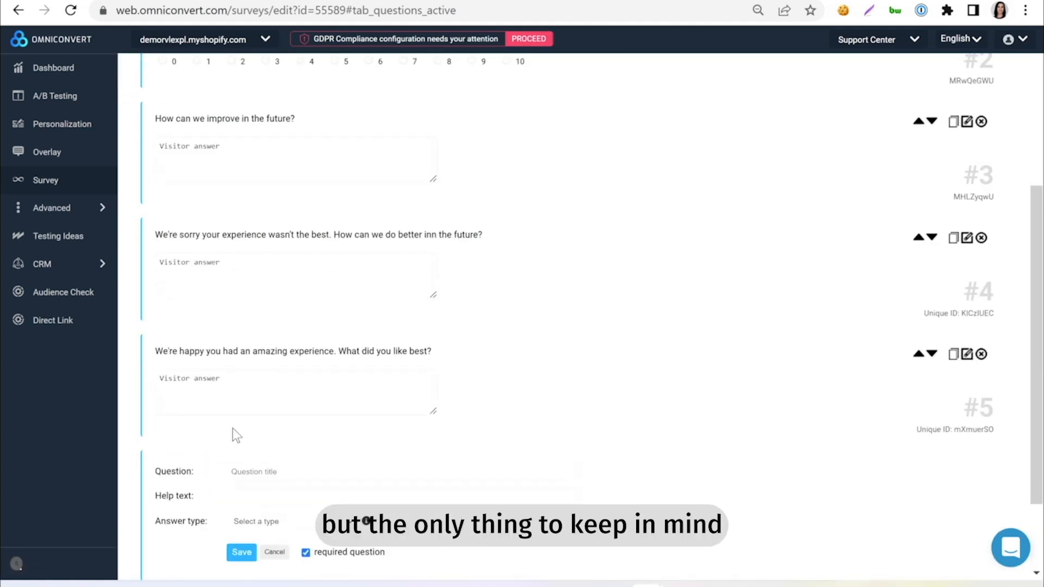
scroll(262, 422, "down", 2)
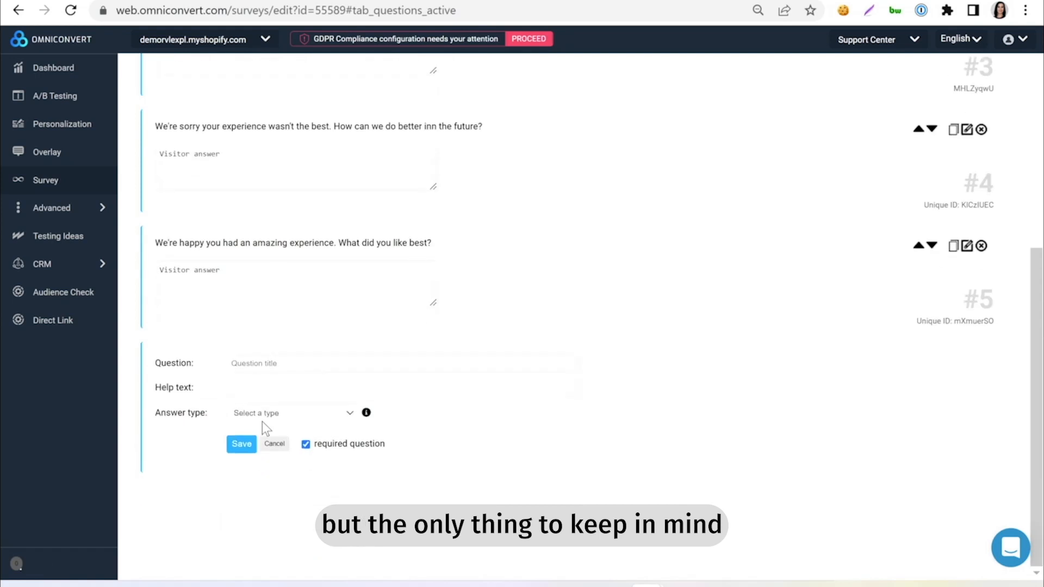
left_click(349, 417)
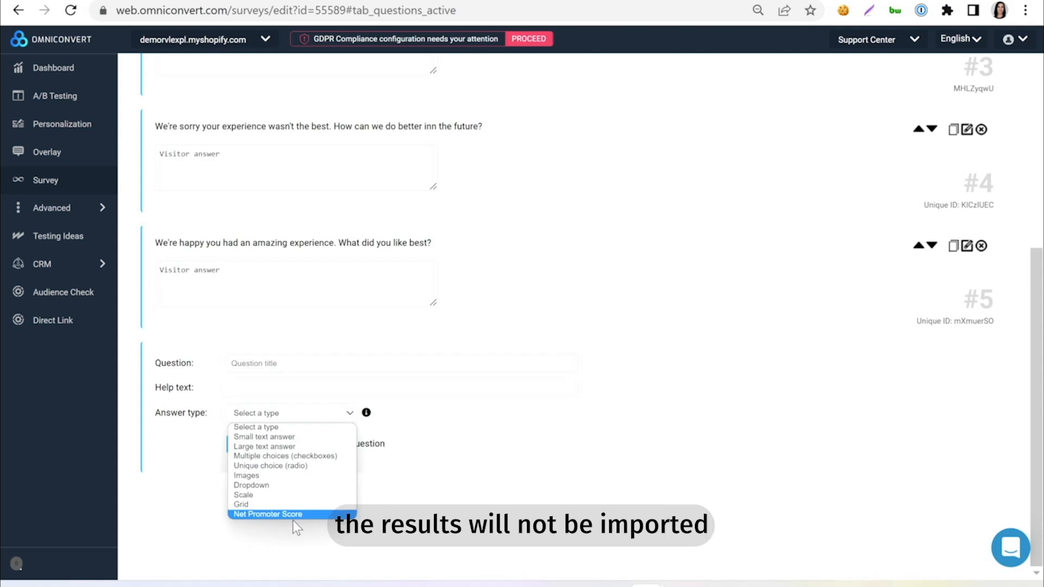
left_click(583, 184)
scroll(583, 183, "up", 7)
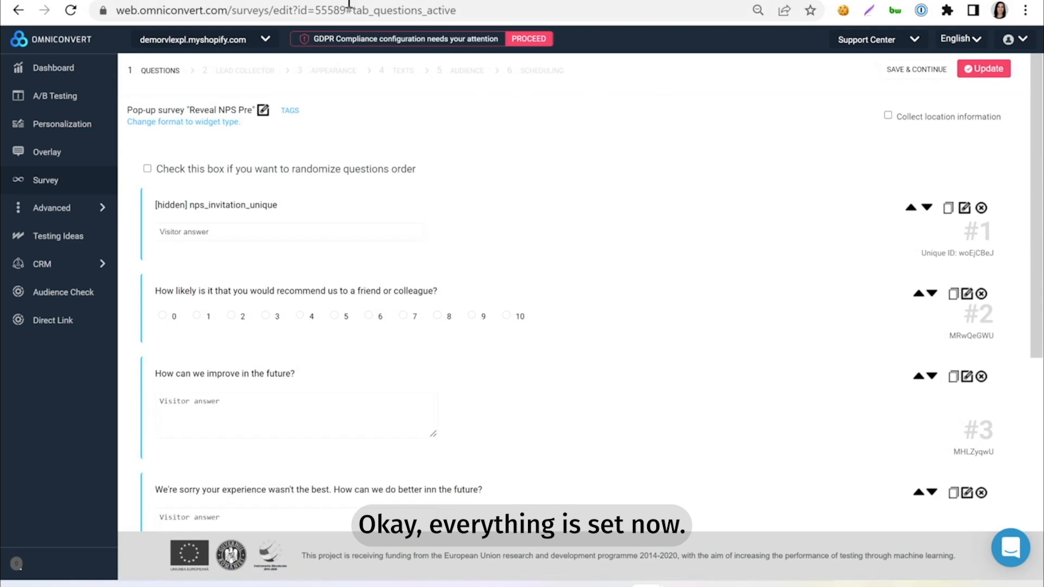
Step: Open the survey's appearance settings and start the survey in the desktop preview to examine how it looks
left_click(334, 73)
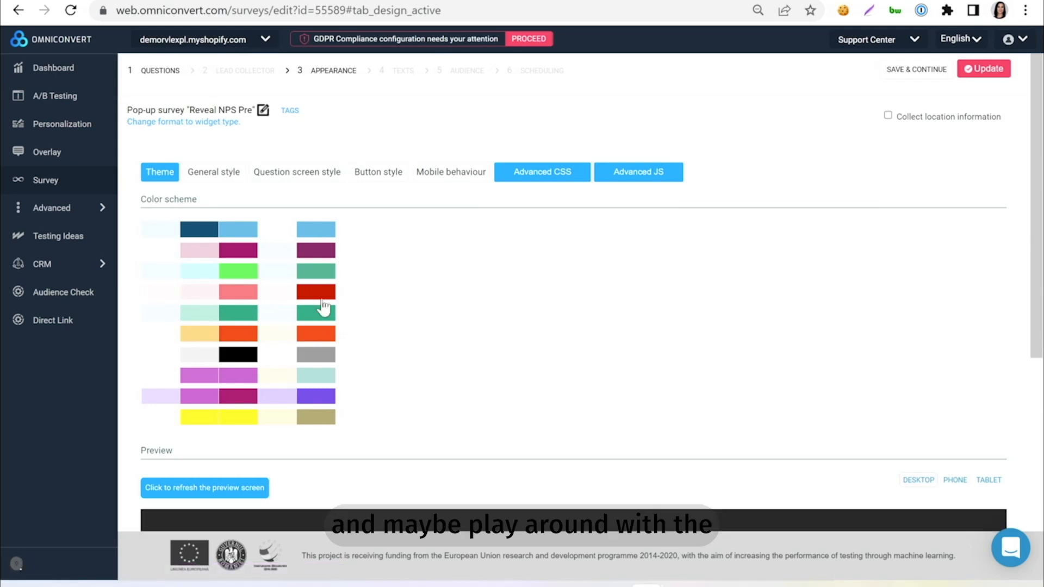
scroll(373, 305, "down", 5)
scroll(372, 306, "up", 3)
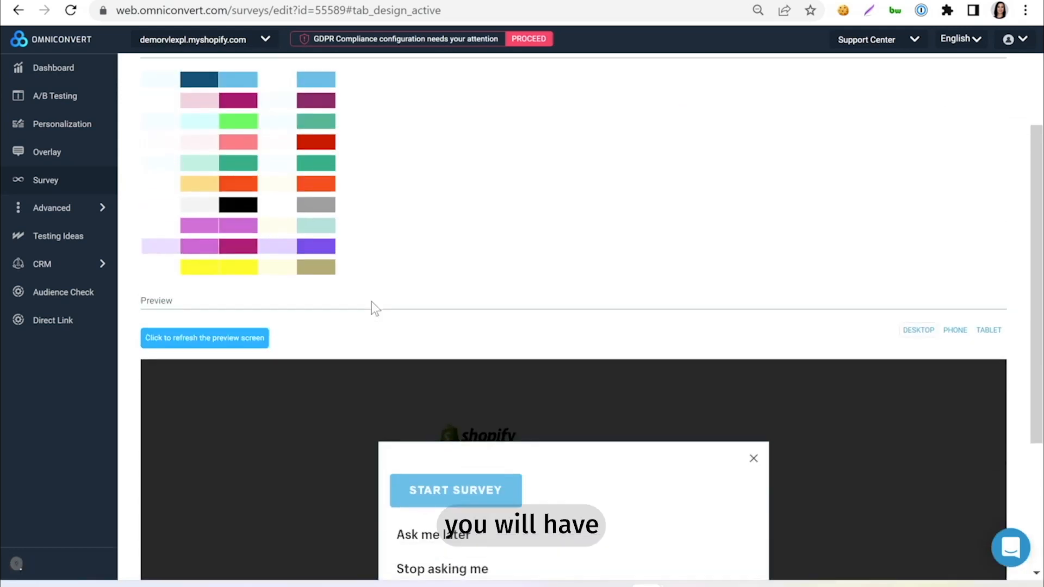
scroll(372, 306, "down", 2)
scroll(372, 307, "down", 2)
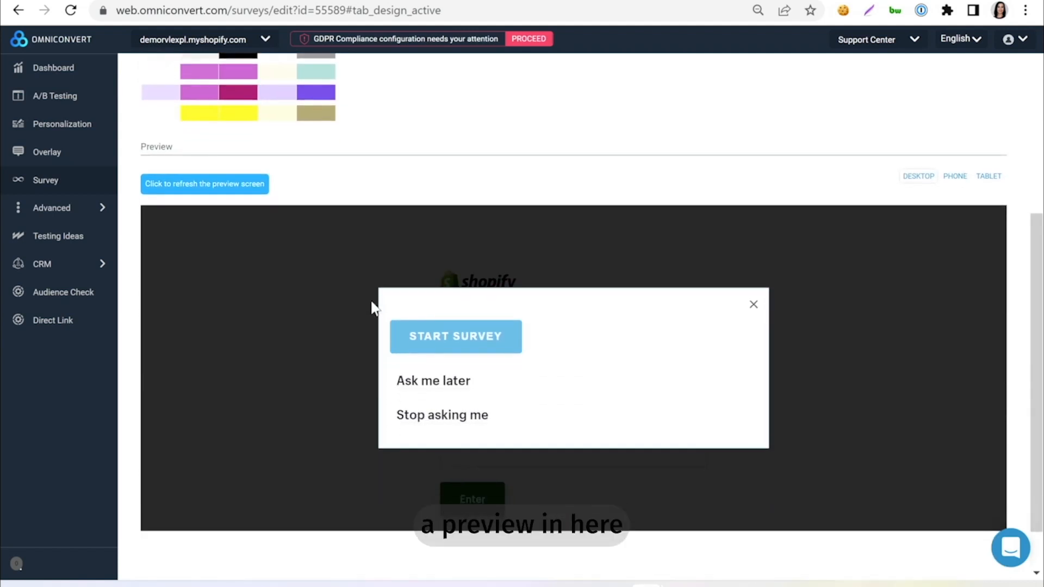
left_click(432, 340)
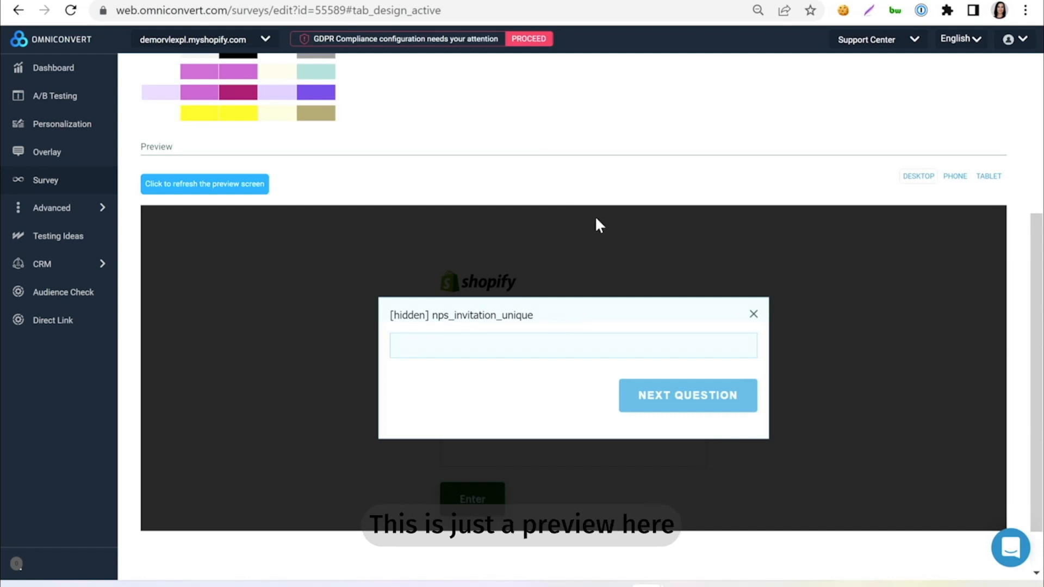
scroll(597, 219, "down", 1)
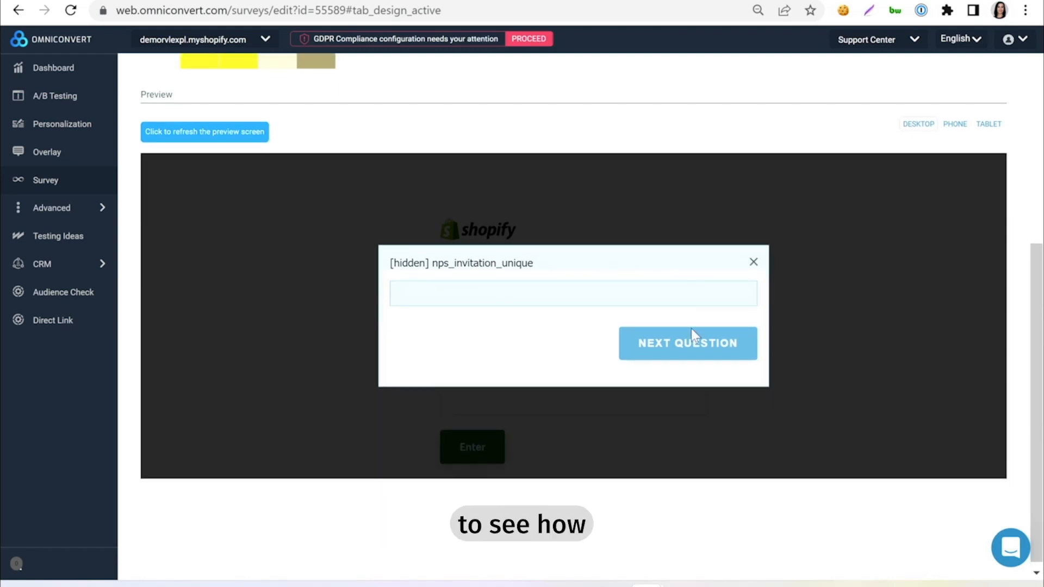
scroll(576, 142, "up", 2)
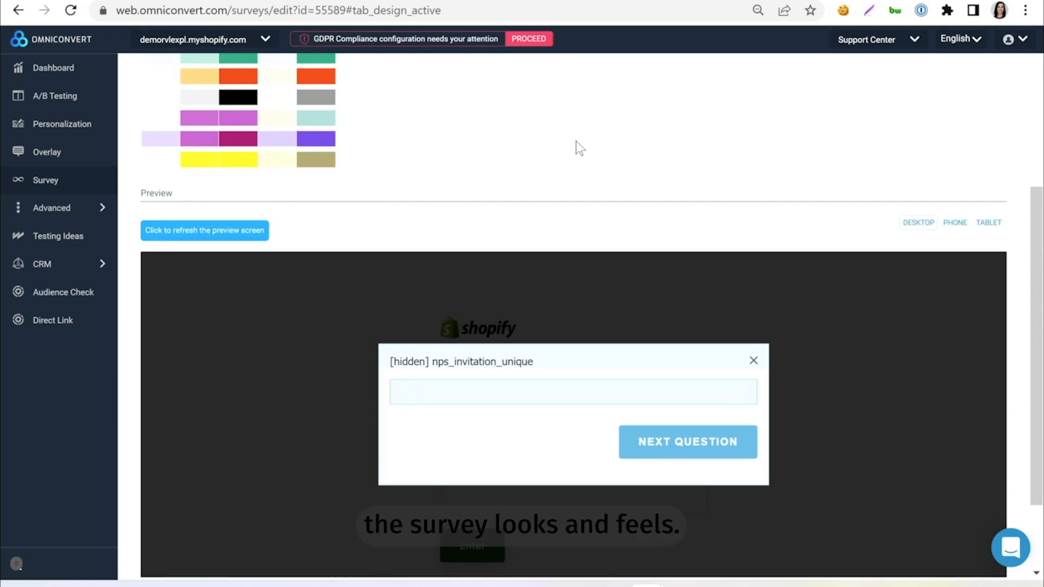
Step: Review the general style and button style options of the survey's appearance
scroll(576, 141, "up", 5)
left_click(203, 149)
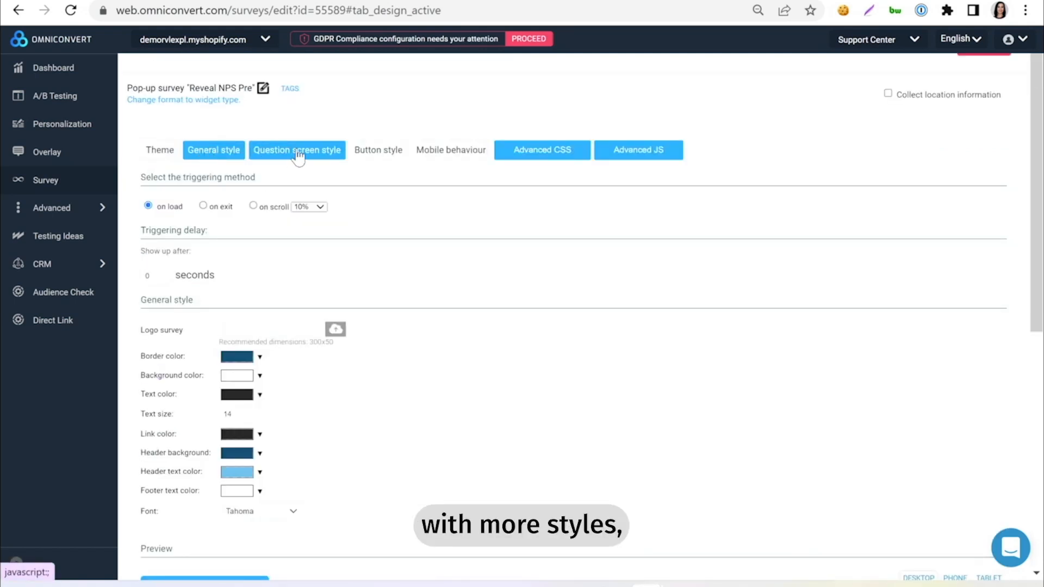
left_click(377, 161)
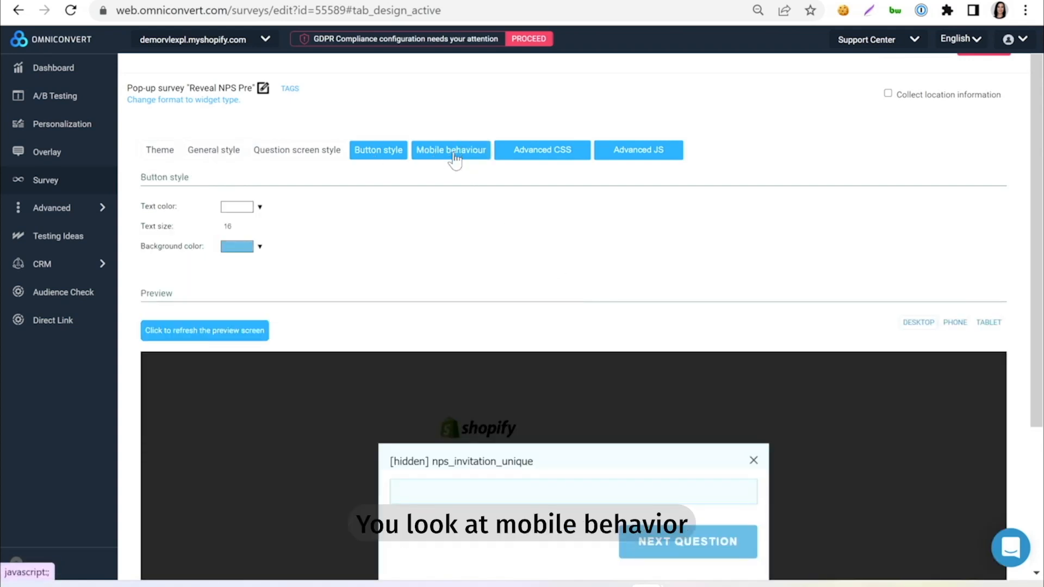
Step: Save the Reveal NPS Pre survey and update it to return to the survey list
scroll(725, 266, "up", 1)
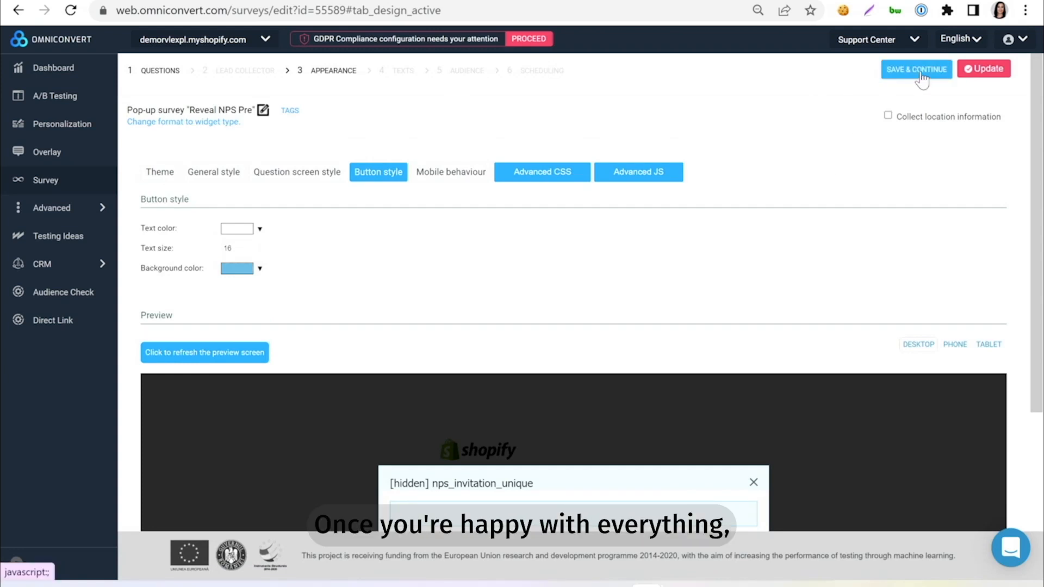
left_click(940, 70)
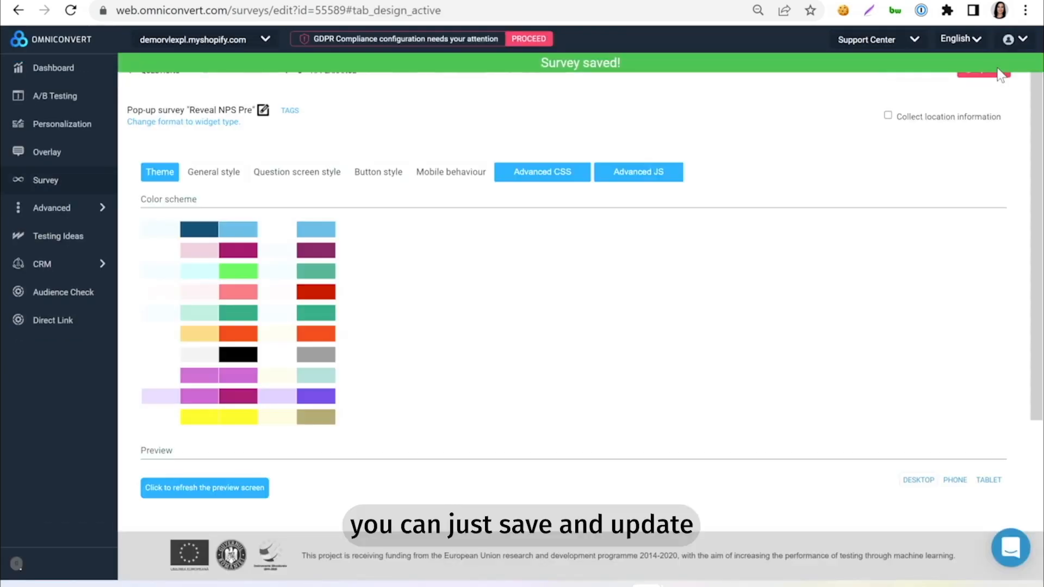
left_click(994, 76)
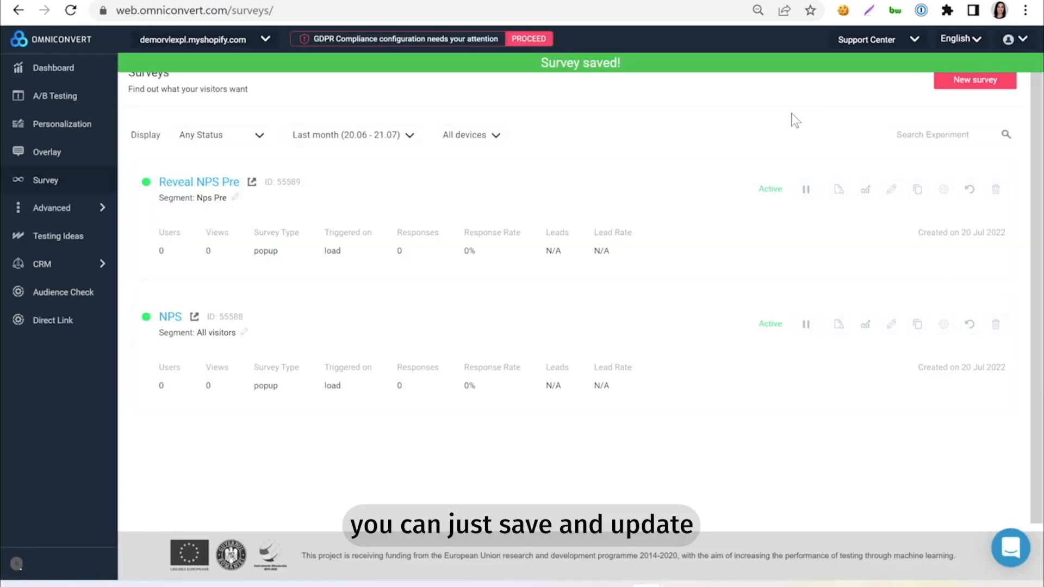